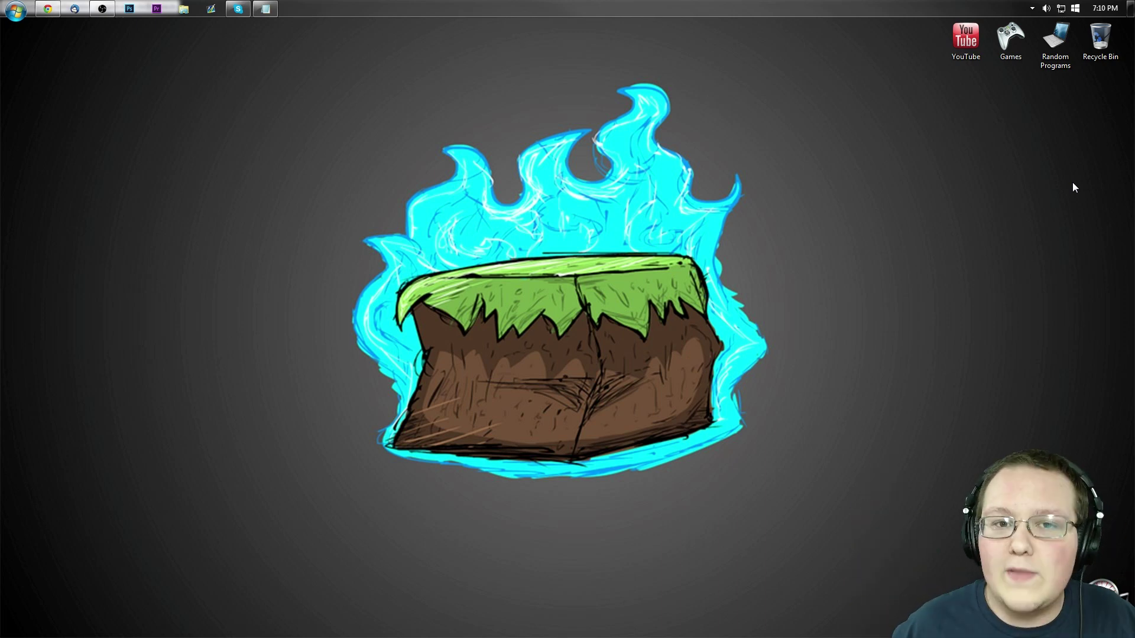
click(101, 8)
drag(951, 79, 460, 107)
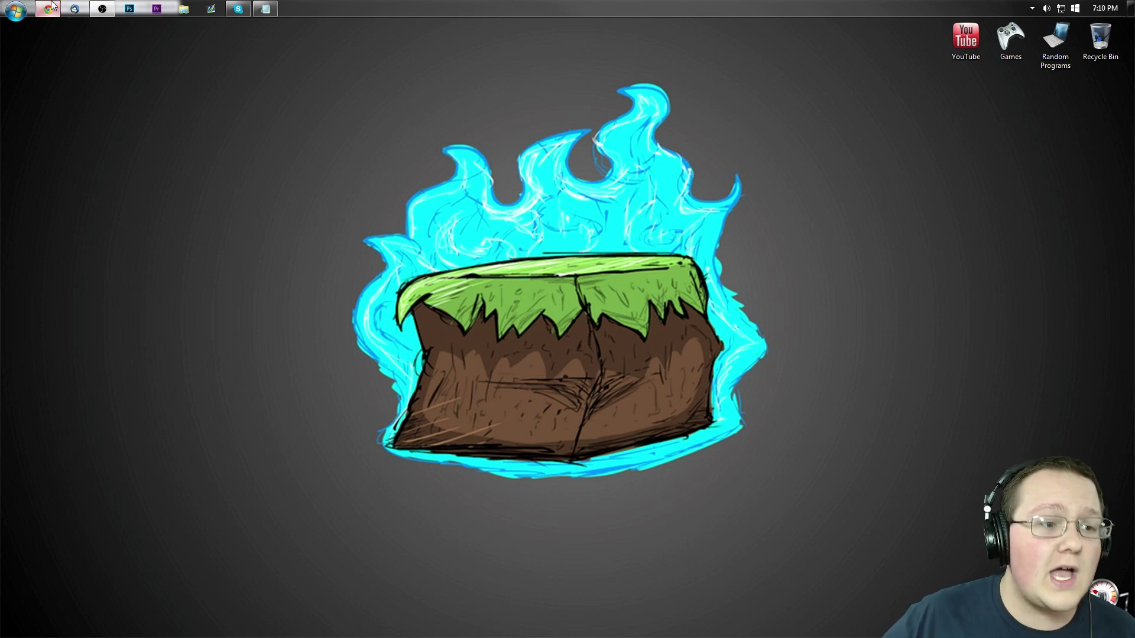
- Switch to Chrome, start the Follower Alert installation on the NightDev page and download the OBS plugin for Windows
key(alt+Tab)
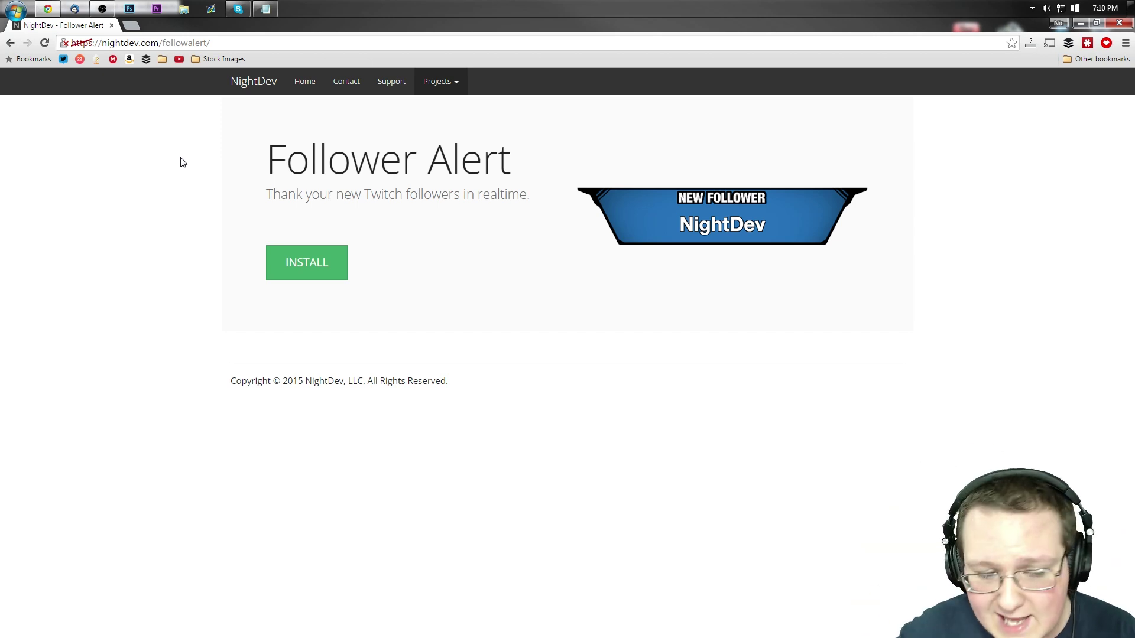
click(286, 256)
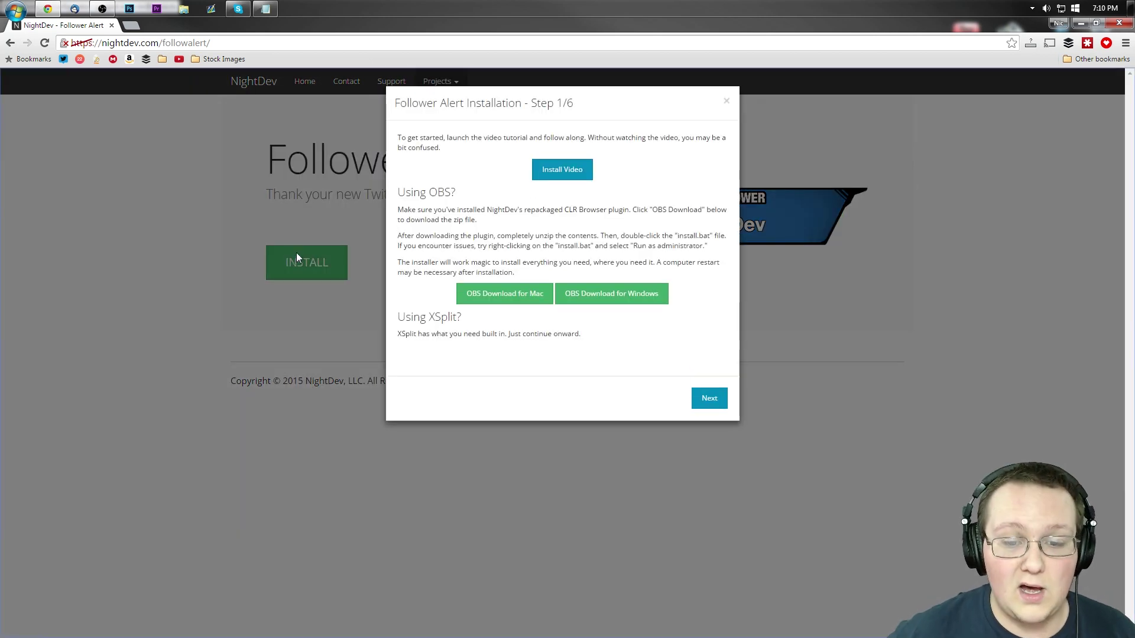
click(603, 296)
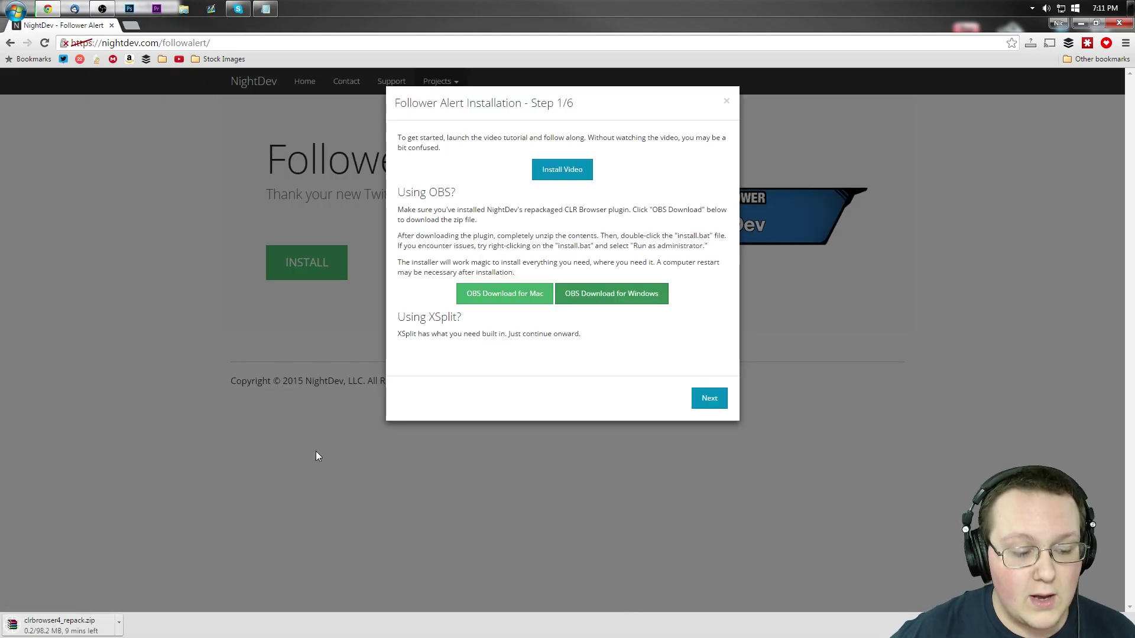
- Check the plugin download's progress and move the downloaded clrbrowser4_repack archive to a clear spot on the desktop
click(1080, 23)
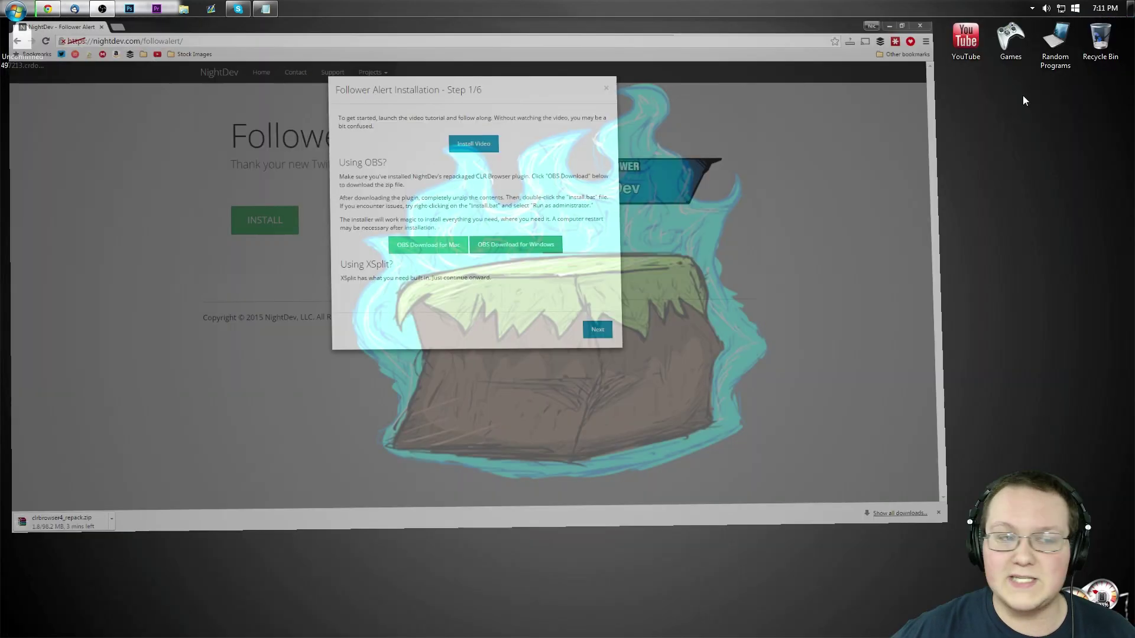
drag(21, 47, 290, 115)
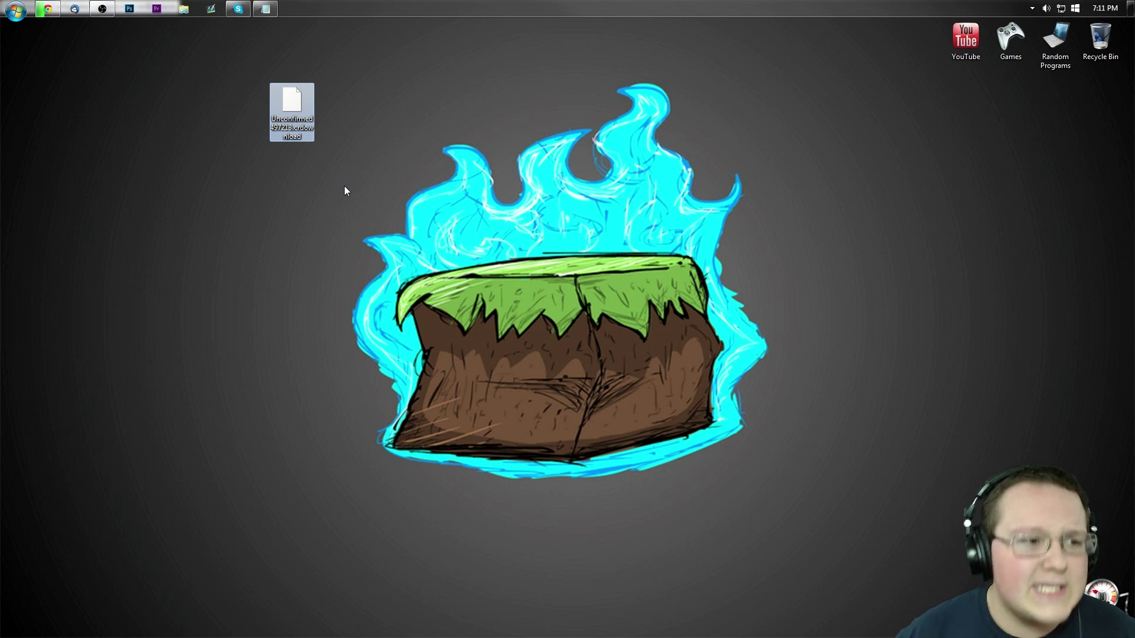
click(47, 9)
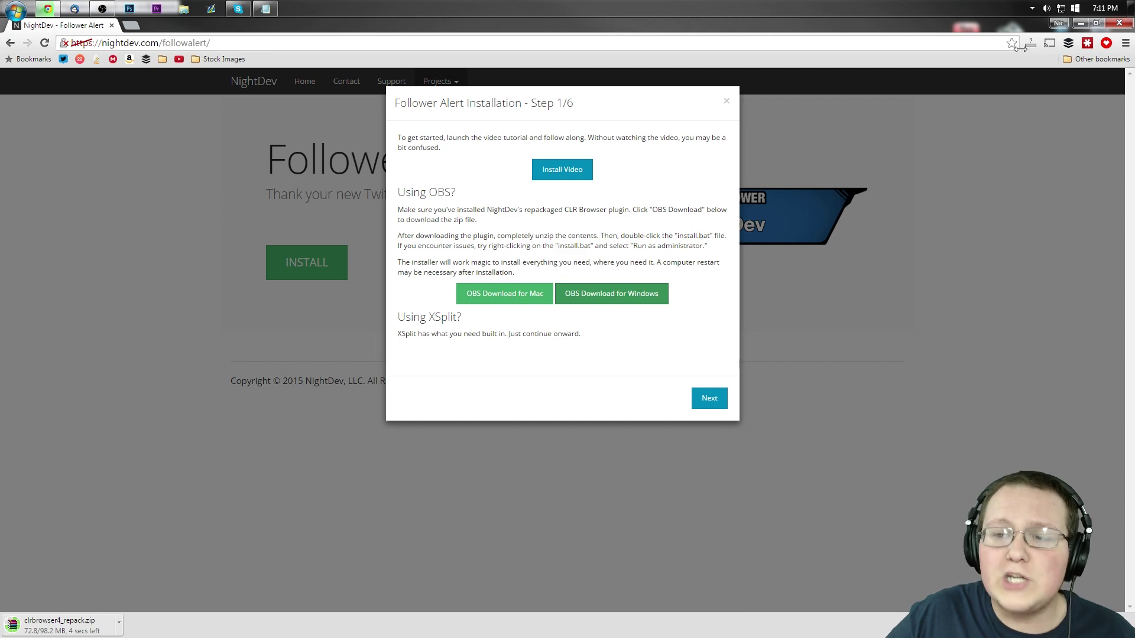
click(1080, 22)
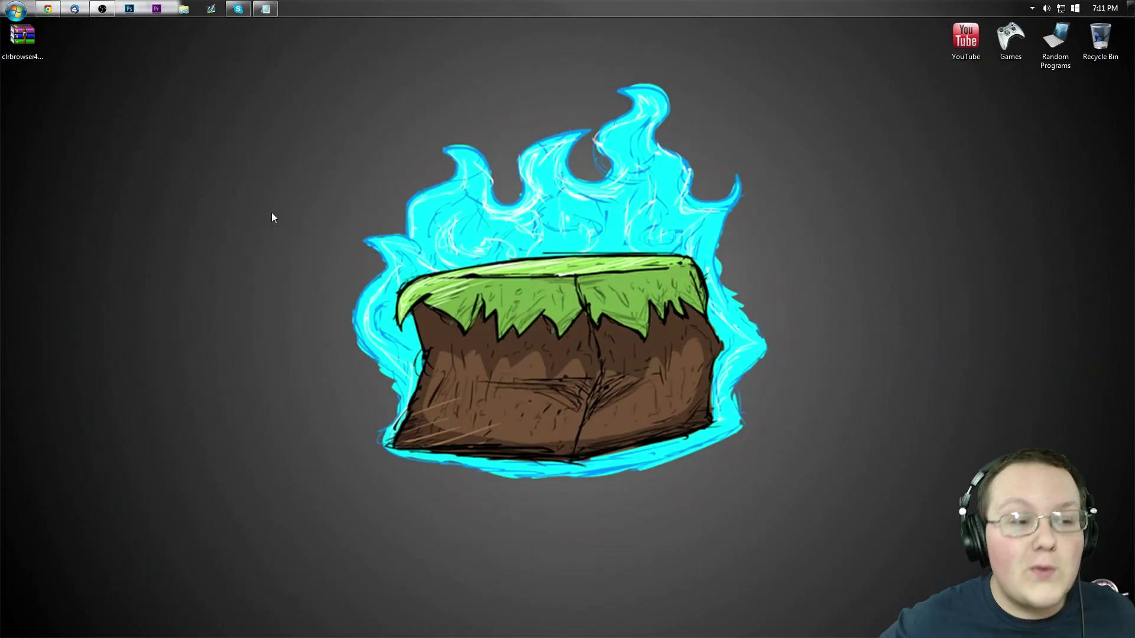
drag(22, 37, 291, 96)
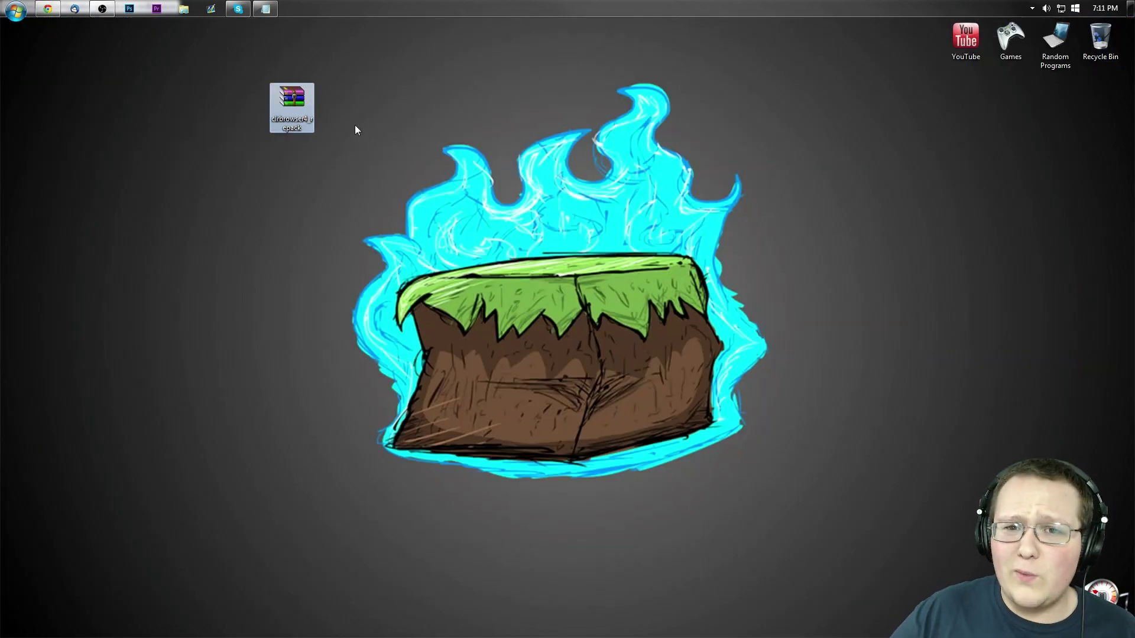
- Extract the clrbrowser4_repack archive into its own folder on the desktop with the default extraction options
right_click(303, 116)
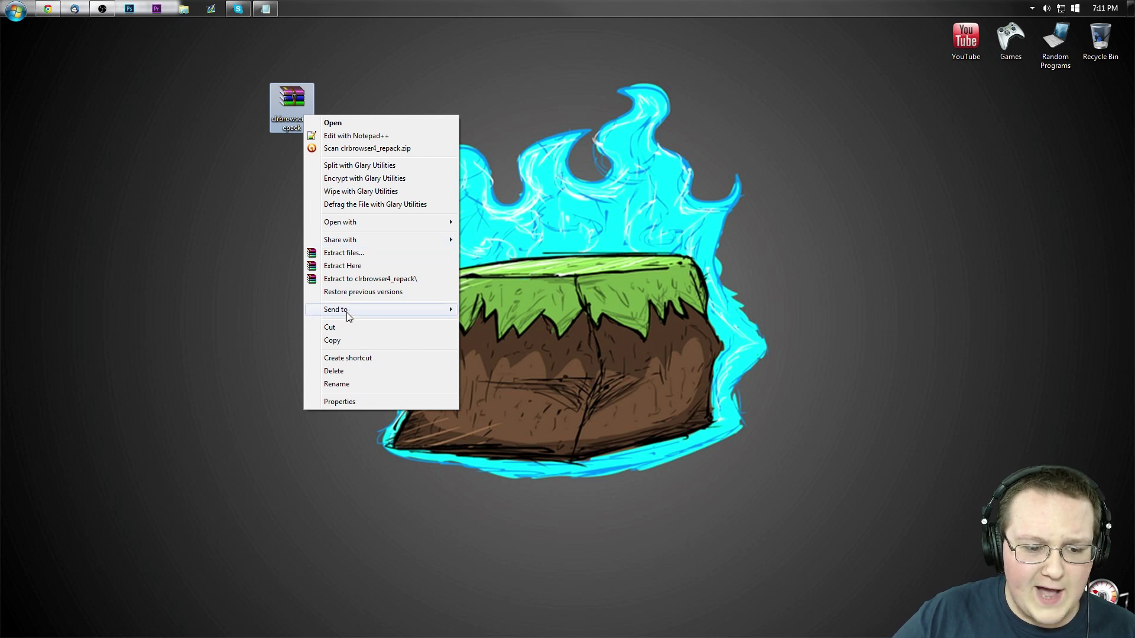
mouse_move(349, 314)
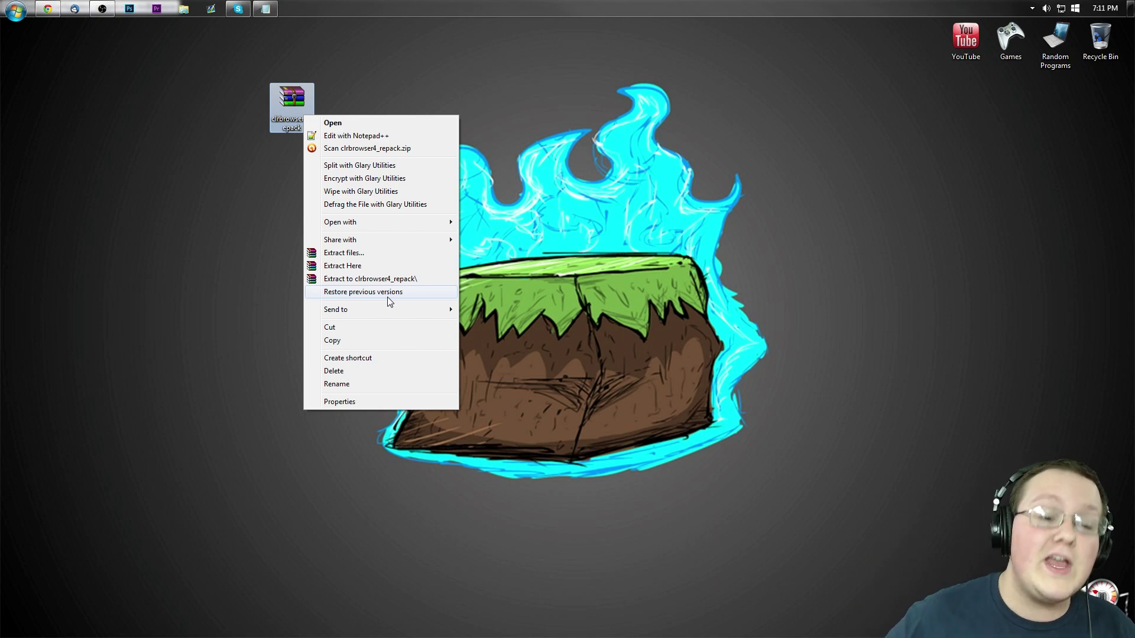
click(346, 256)
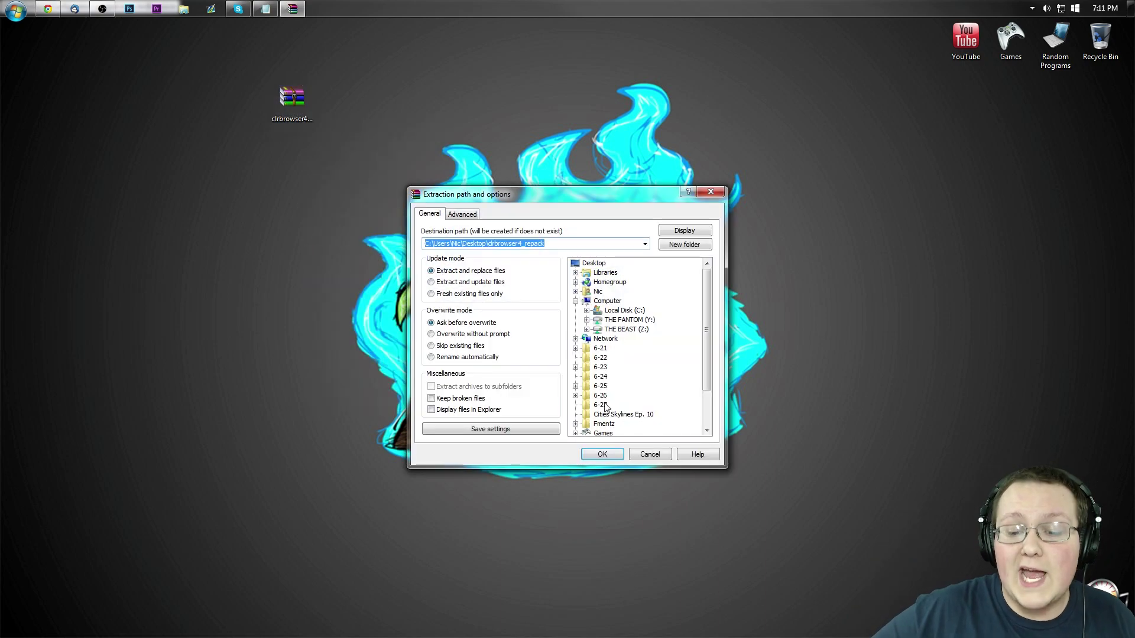
click(615, 455)
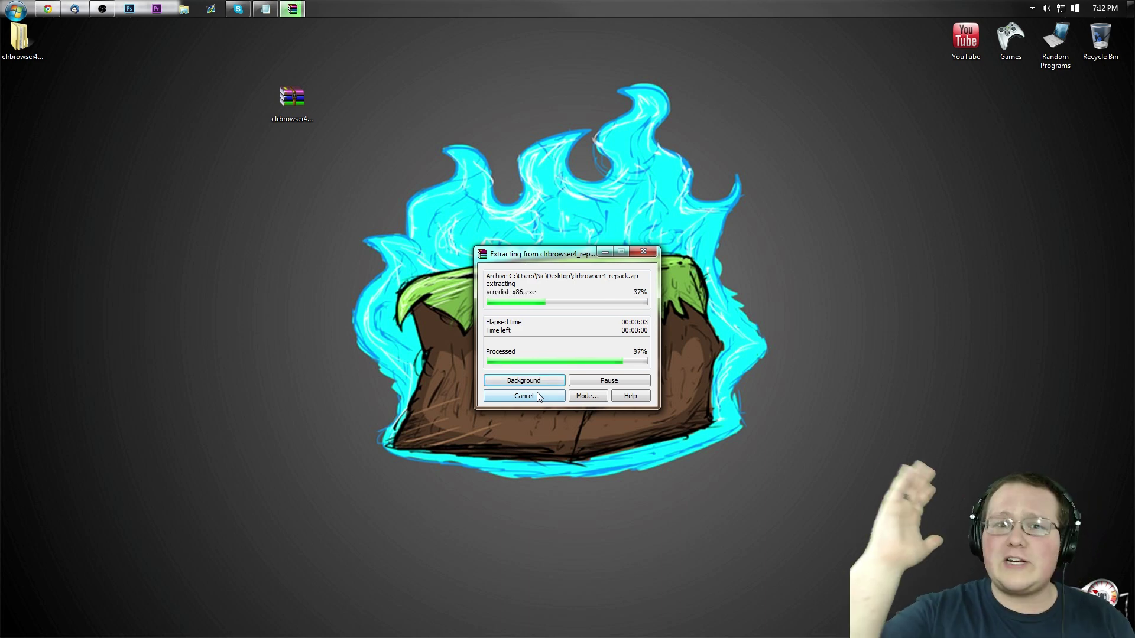
- Move the extracted clrbrowser4_repack folder toward the middle of the desktop and delete the zip archive
drag(32, 55, 335, 168)
click(289, 104)
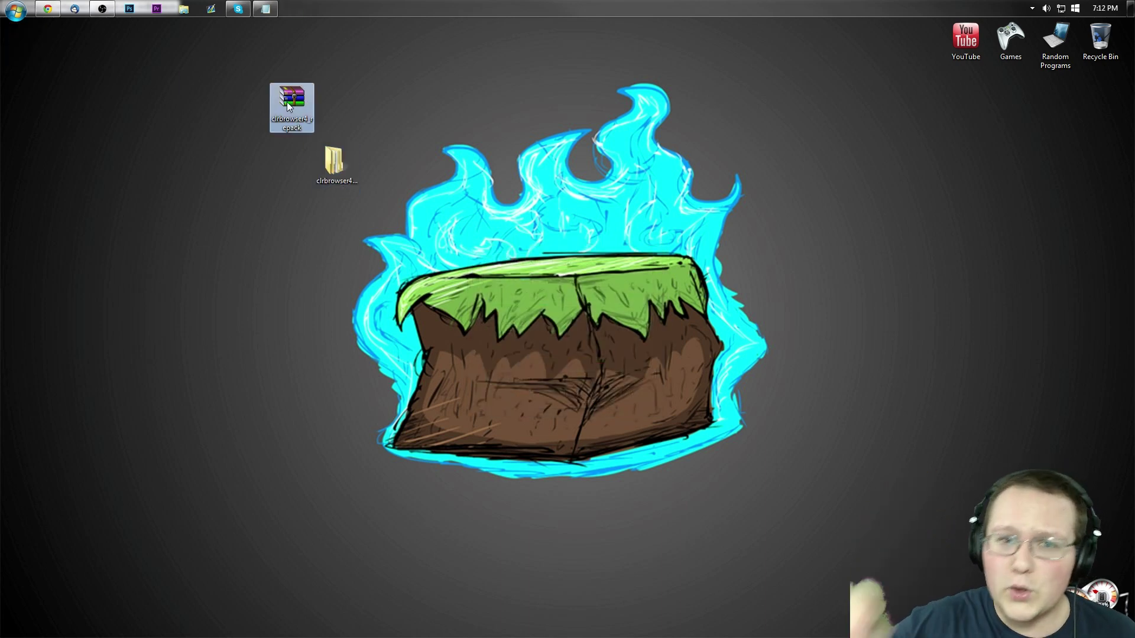
drag(300, 111, 1099, 38)
- Run the install batch file from the inner clrbrowser4_repack folder and close its console window
click(342, 166)
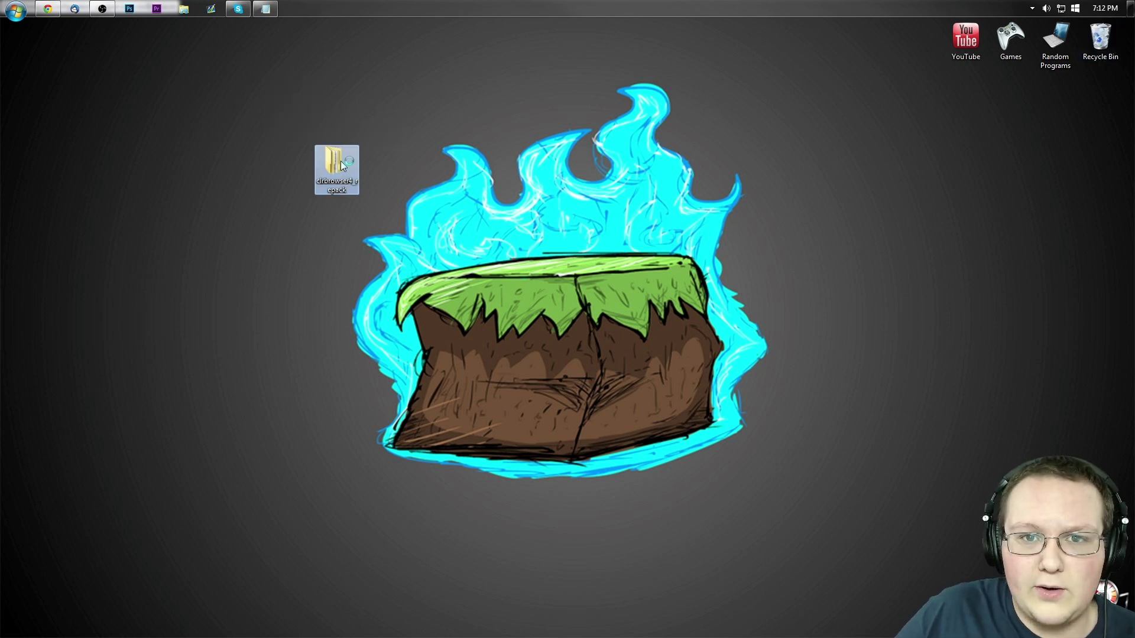
double_click(342, 166)
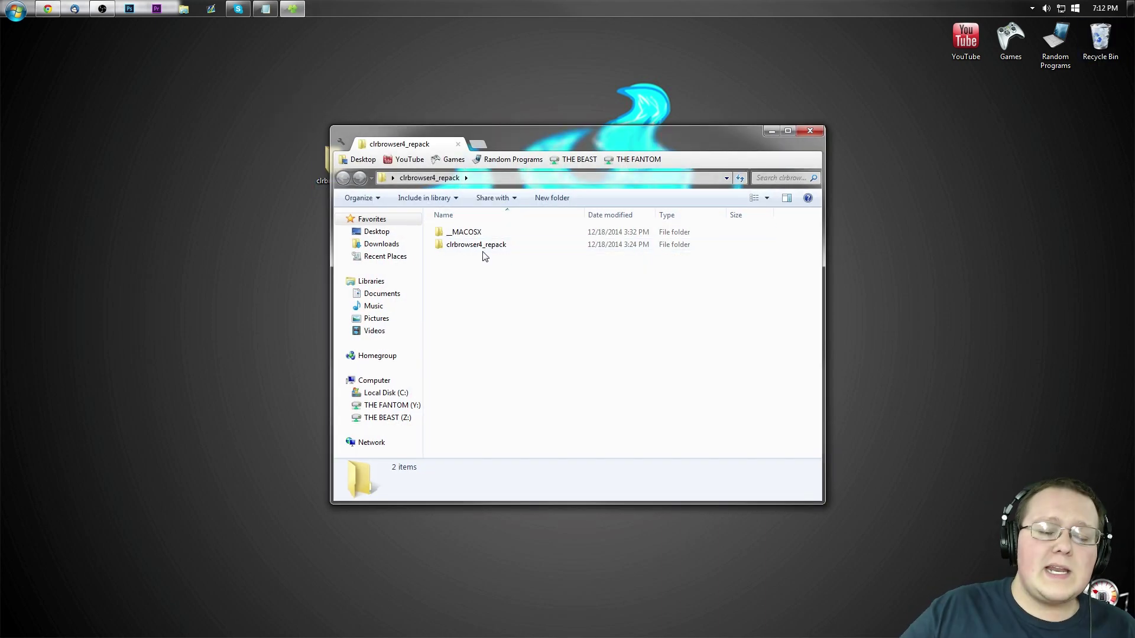
double_click(470, 247)
double_click(458, 270)
click(614, 344)
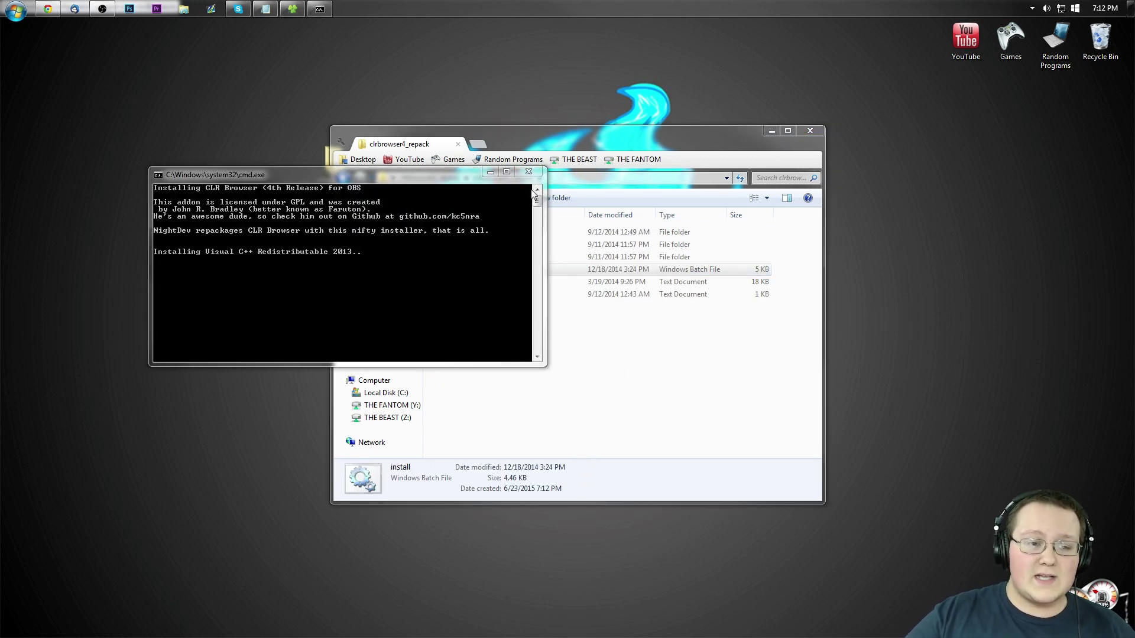
click(528, 172)
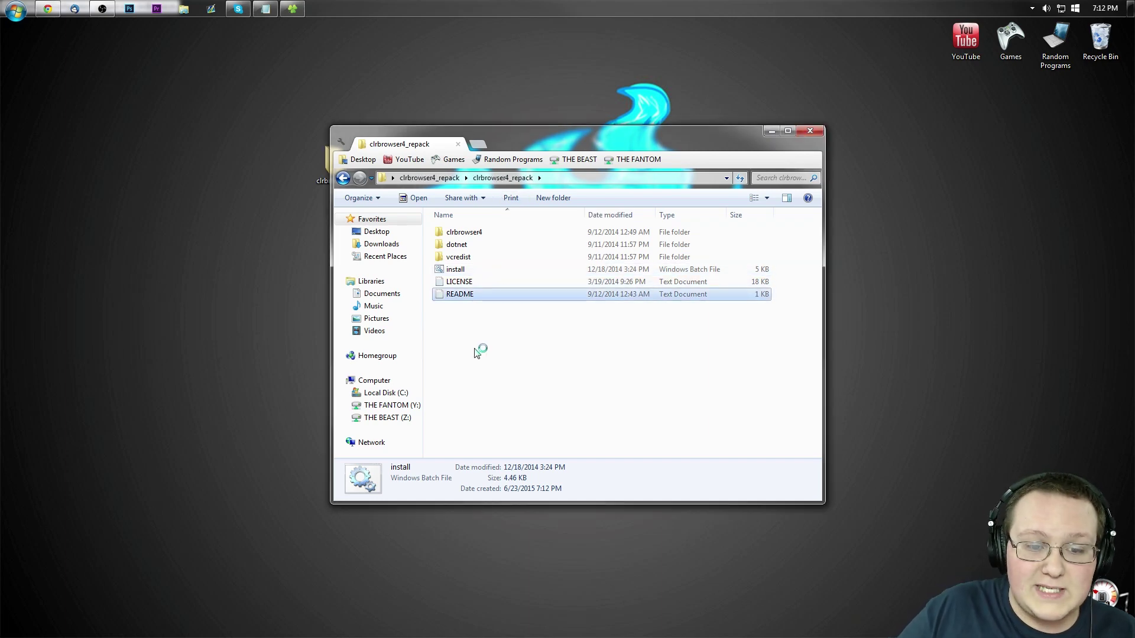
- Read the plugin's README for the installation and troubleshooting instructions, then close it
double_click(473, 294)
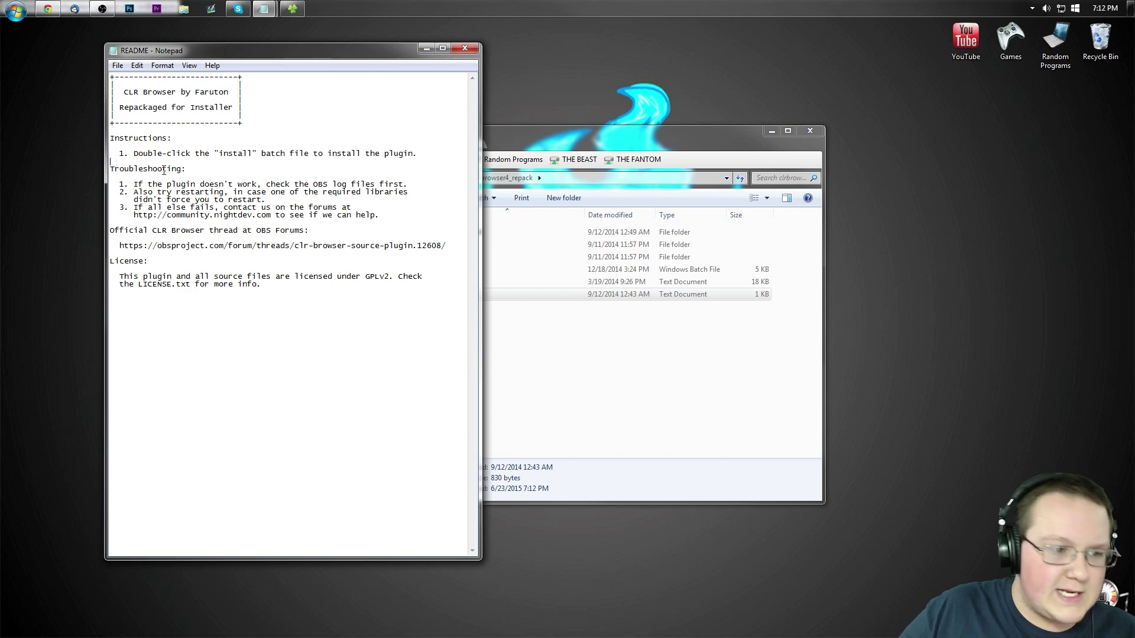
key(ctrl+shift+End)
key(Right)
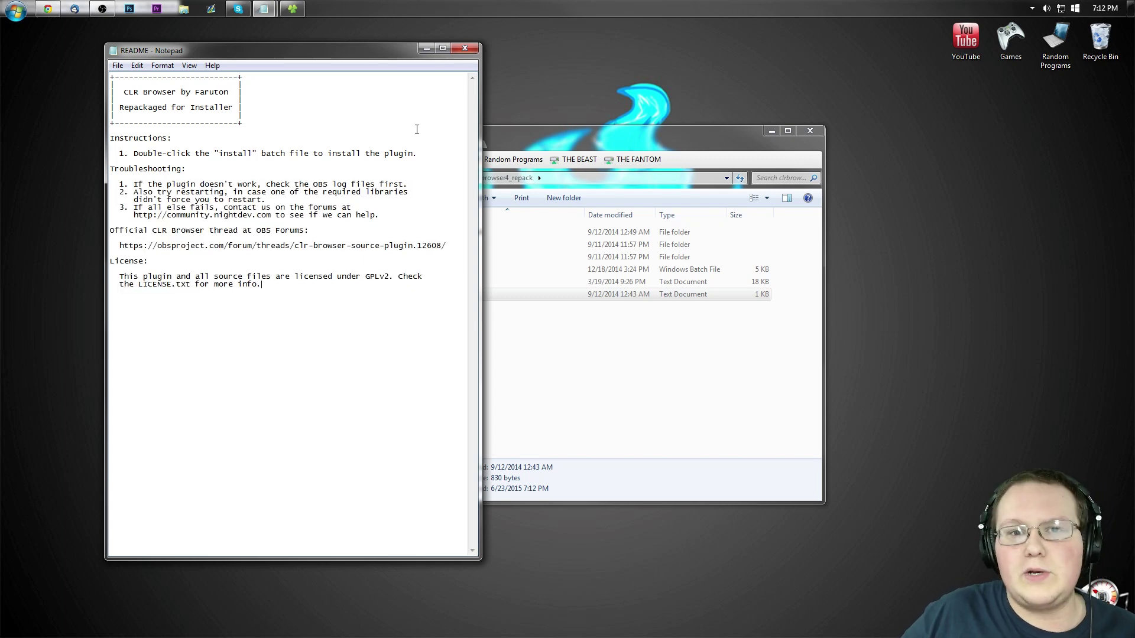
click(465, 48)
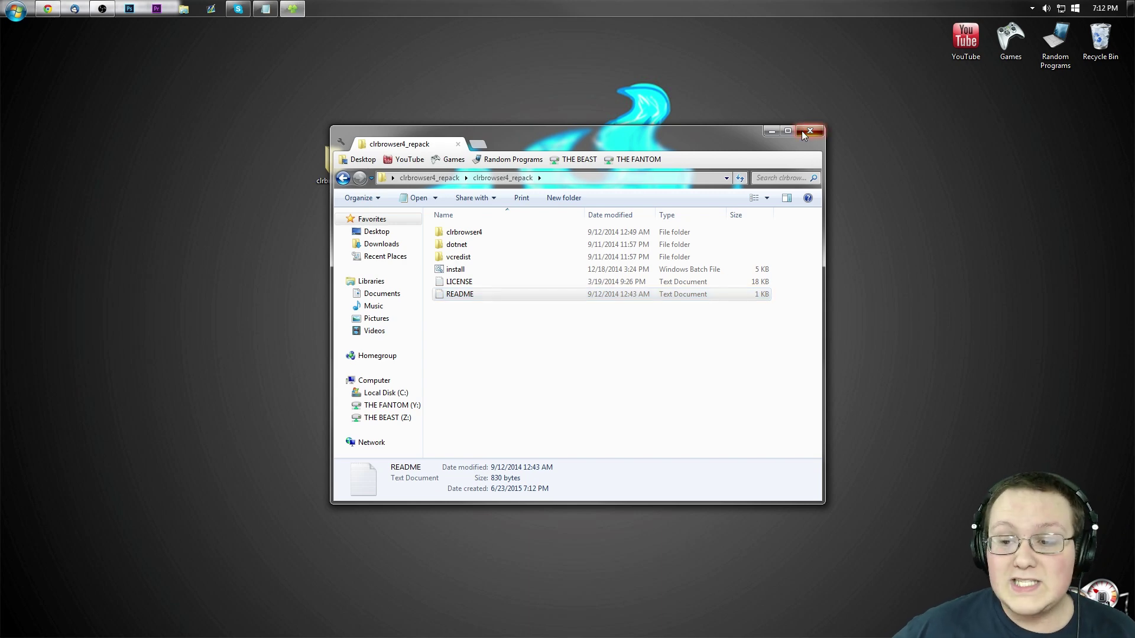
- Close the plugin folder window and delete the extracted clrbrowser4_repack folder from the desktop
click(809, 132)
drag(329, 162, 1099, 39)
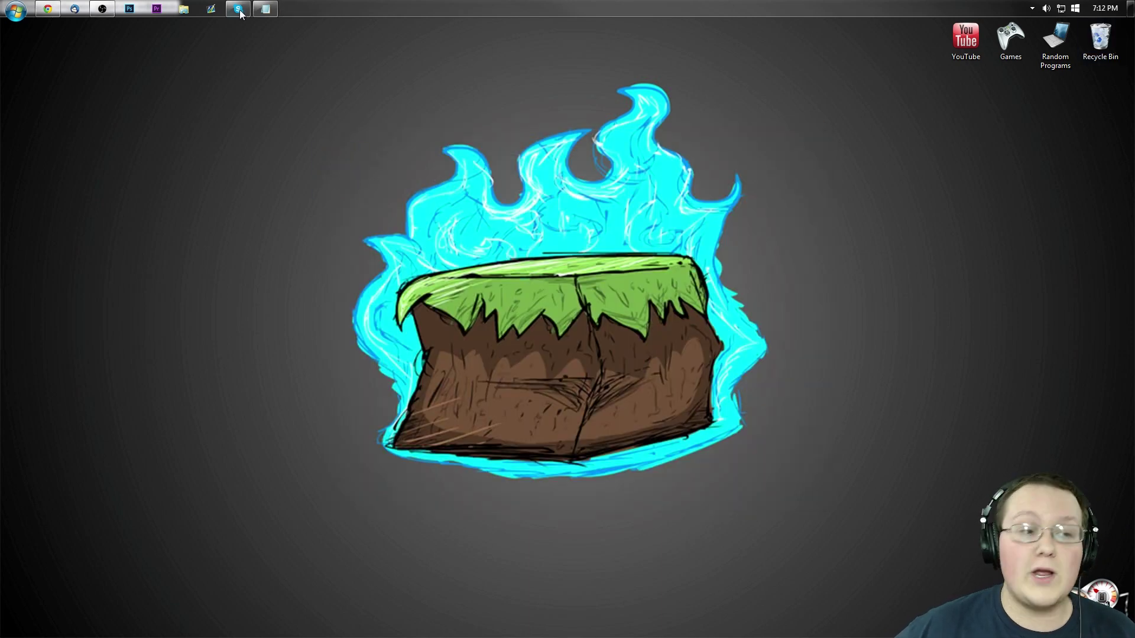
- Return to Chrome, reopen the Follower Alert installation and advance to the alert configuration form at step 3/6
click(48, 8)
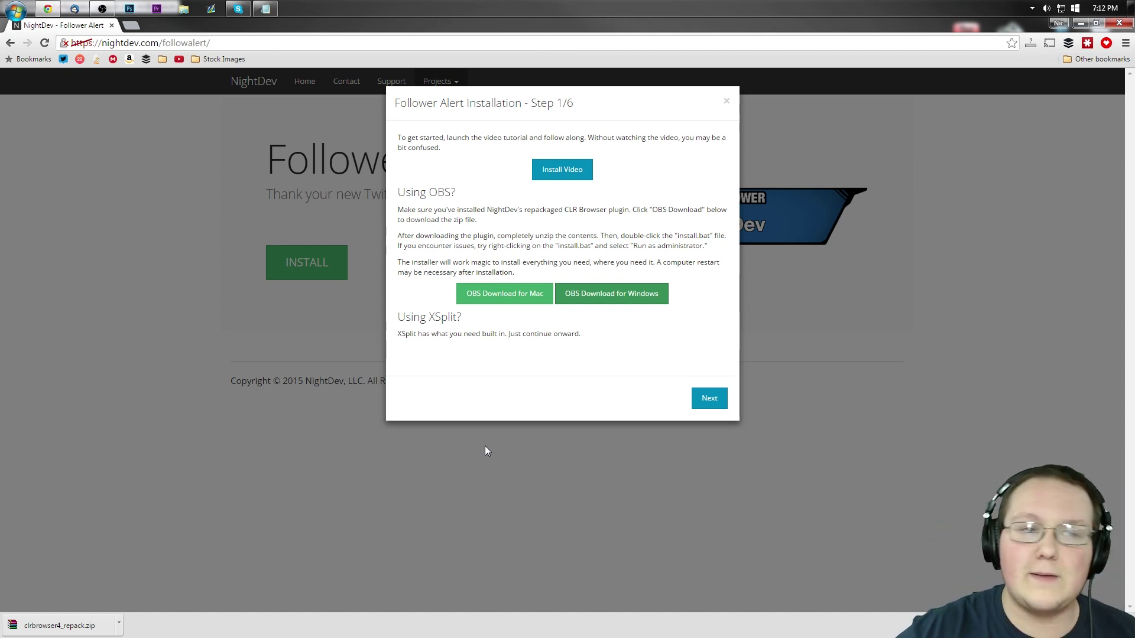
click(485, 451)
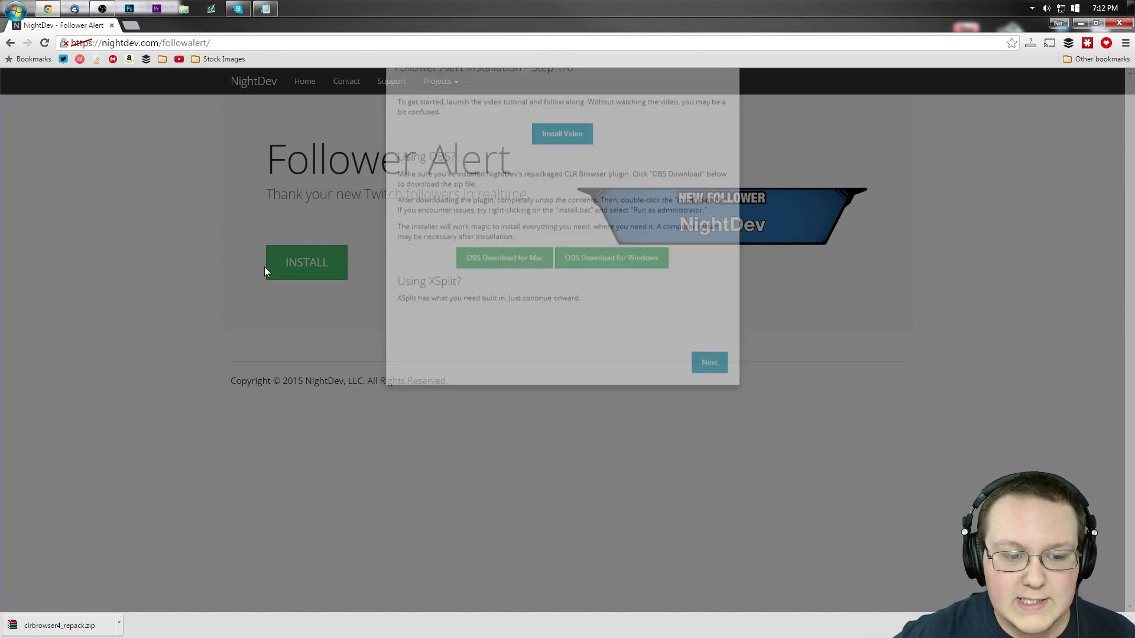
click(291, 267)
click(709, 396)
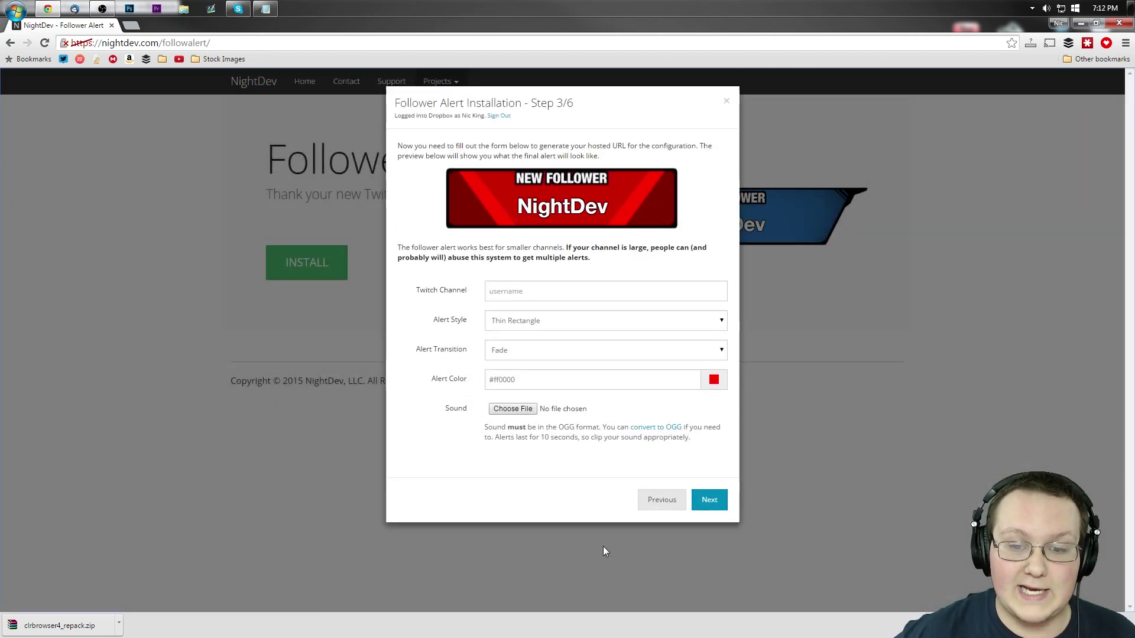
- Enter the streamer's channel username as the Twitch Channel in the alert configuration form
click(537, 285)
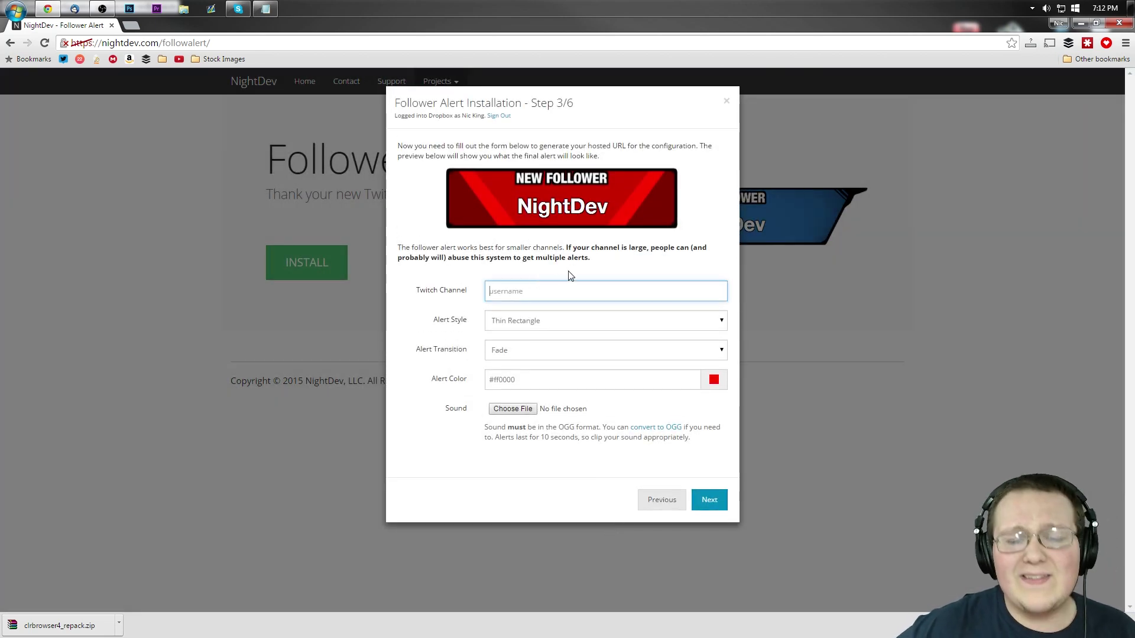
text(N)
text(icsGmae)
key(BackSpace)
key(BackSpace)
key(BackSpace)
text(ames)
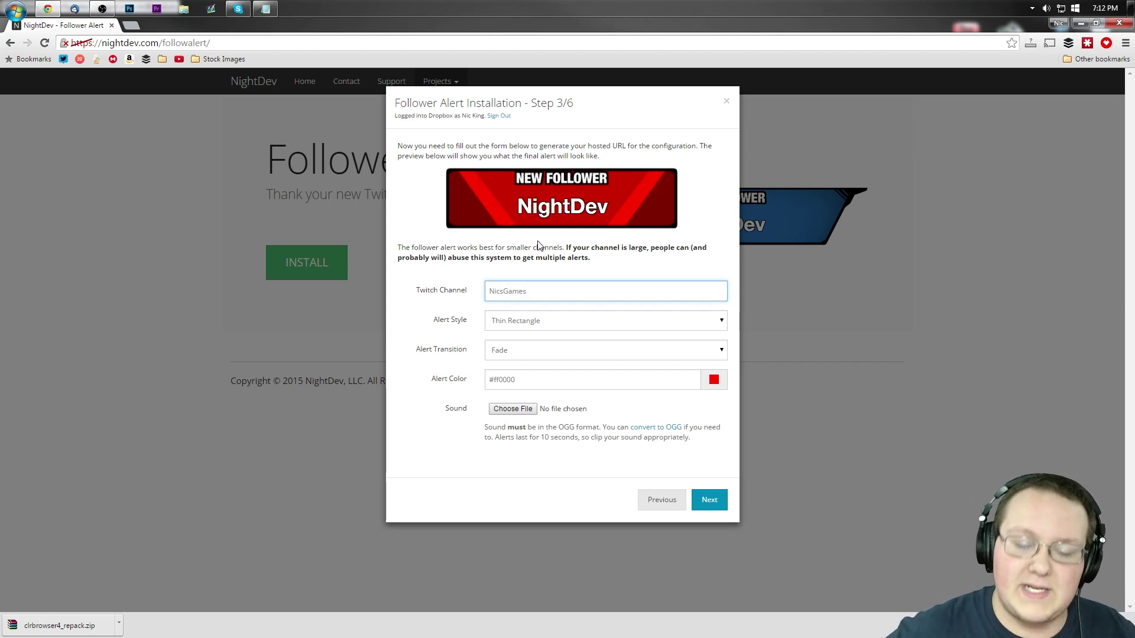
- Preview the Wide Rectangle alert style and set the alert style to Old Flat
click(536, 319)
click(540, 350)
click(540, 323)
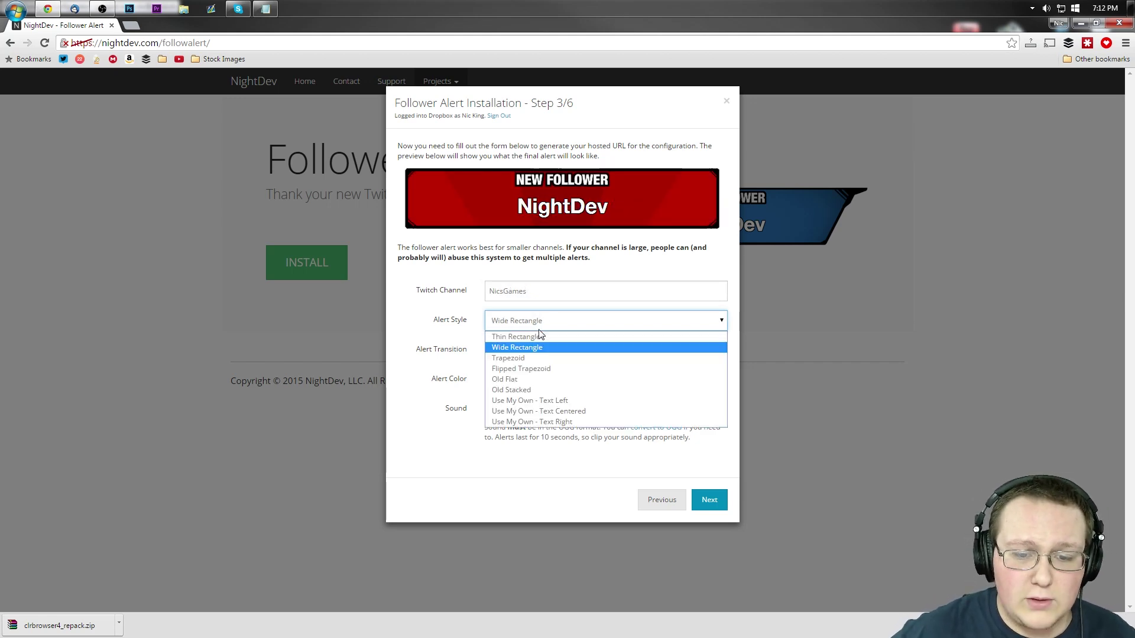
click(551, 377)
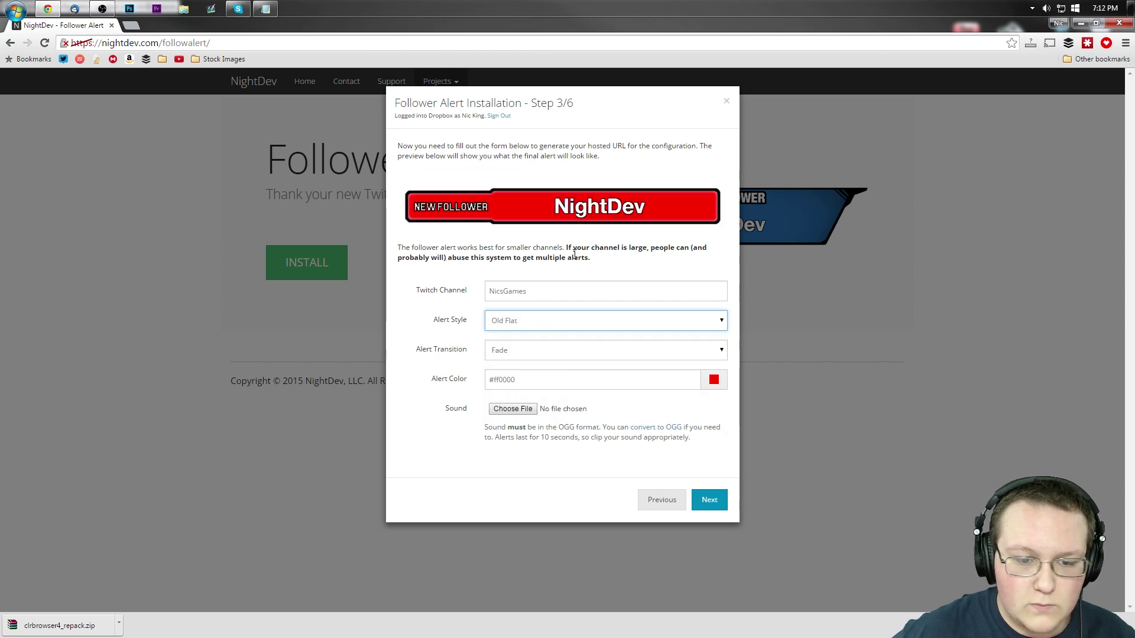
- Preview the Thin Rectangle, Trapezoid, Wide Rectangle and Flipped Trapezoid alert styles, then return to Old Flat
click(536, 320)
click(523, 328)
click(522, 328)
click(521, 337)
click(514, 327)
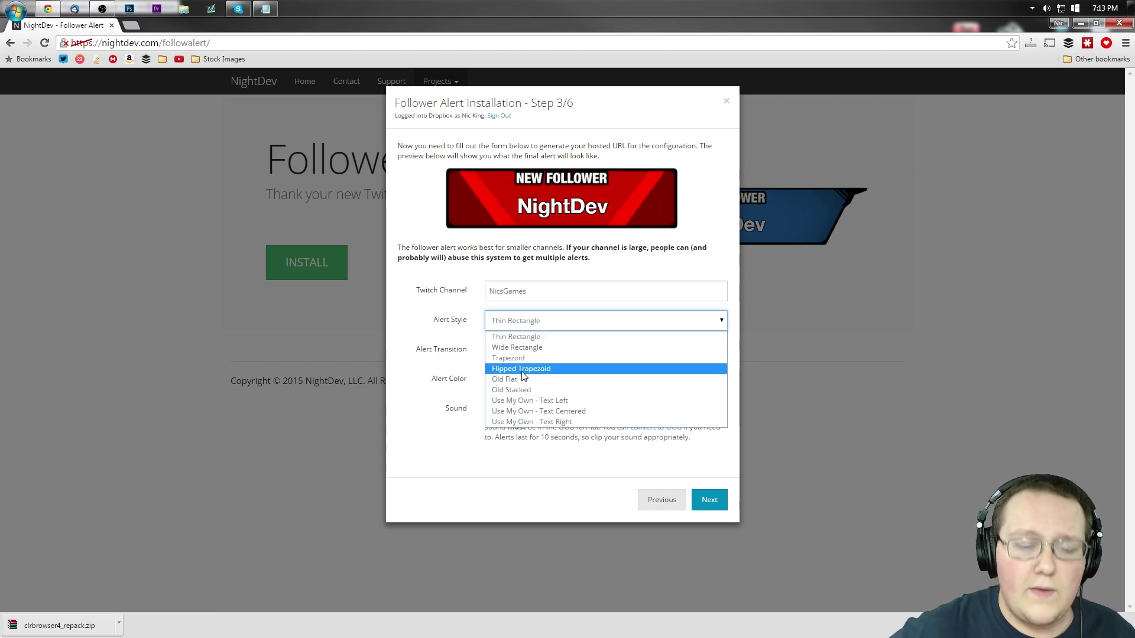
click(514, 359)
click(520, 326)
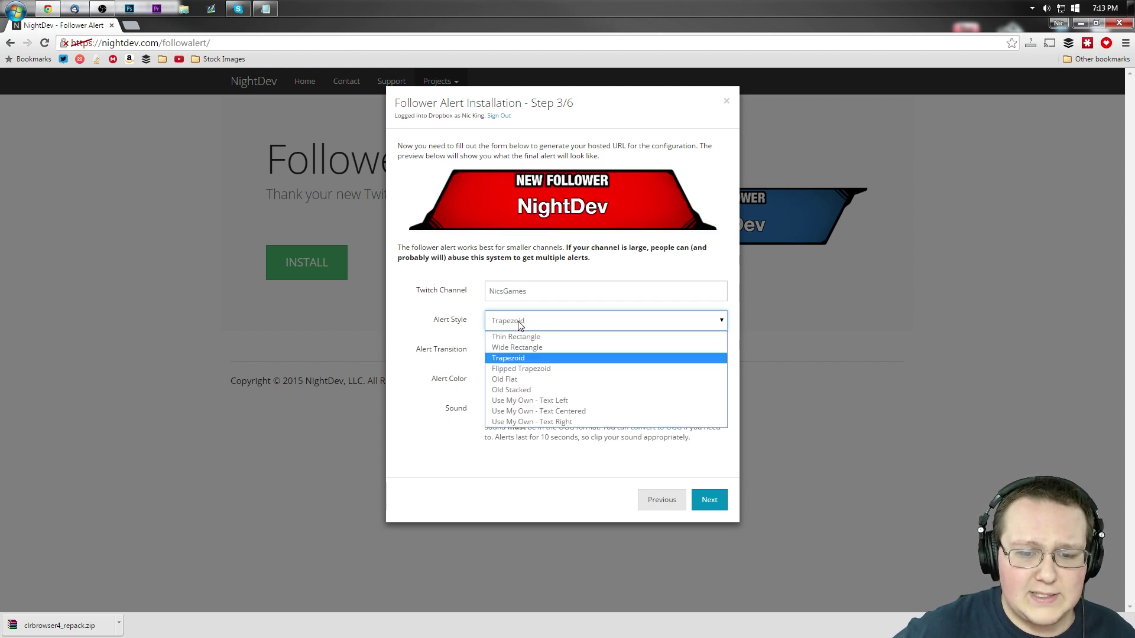
click(520, 348)
click(517, 326)
click(521, 367)
click(521, 324)
click(521, 379)
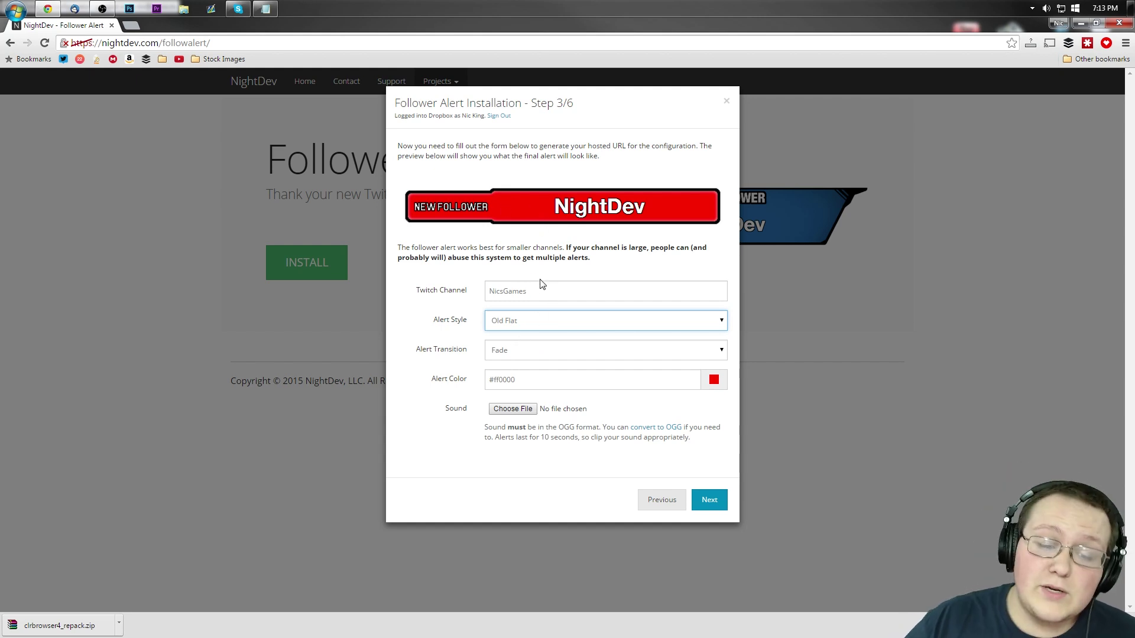
- Set the alert transition to Fade and the alert color to white (#ffffff)
click(630, 352)
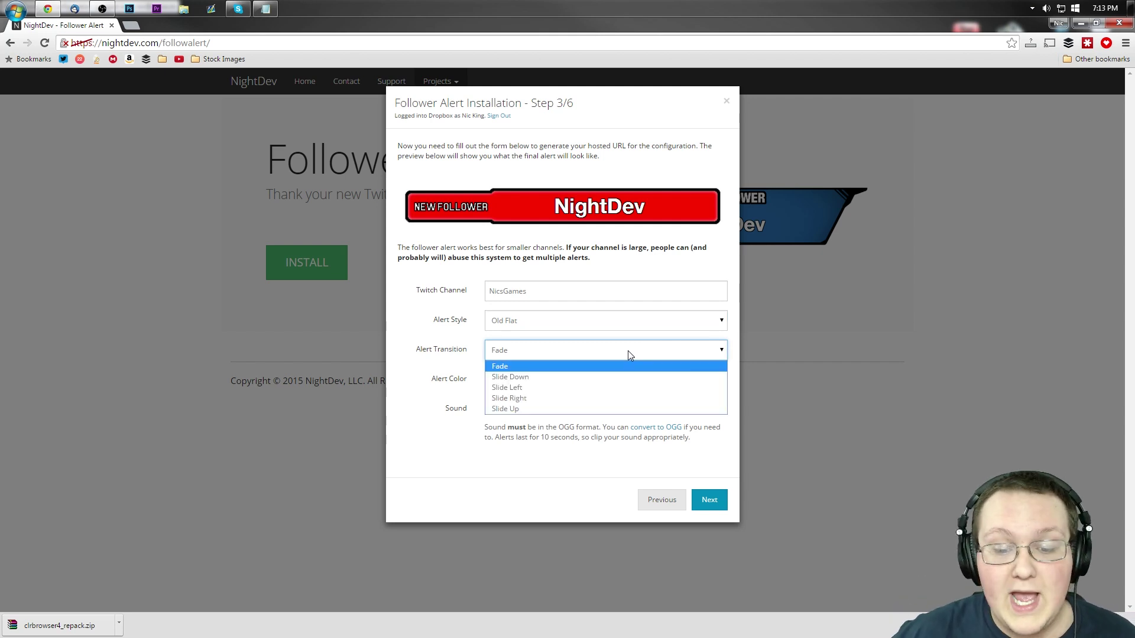
click(585, 366)
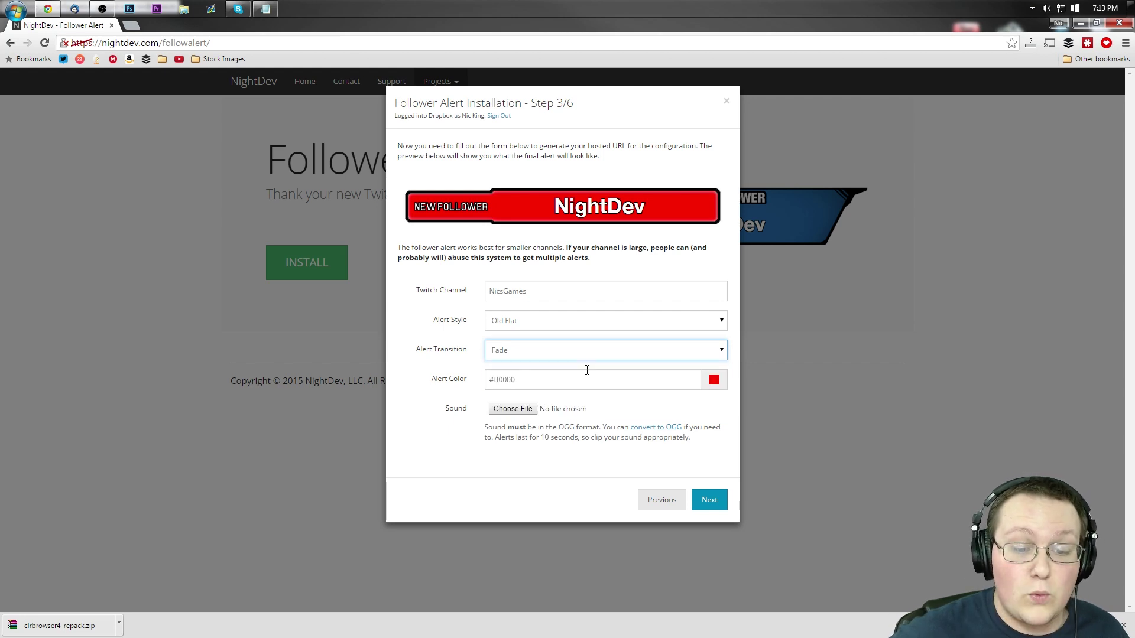
click(550, 383)
click(714, 379)
click(709, 402)
drag(709, 403, 706, 389)
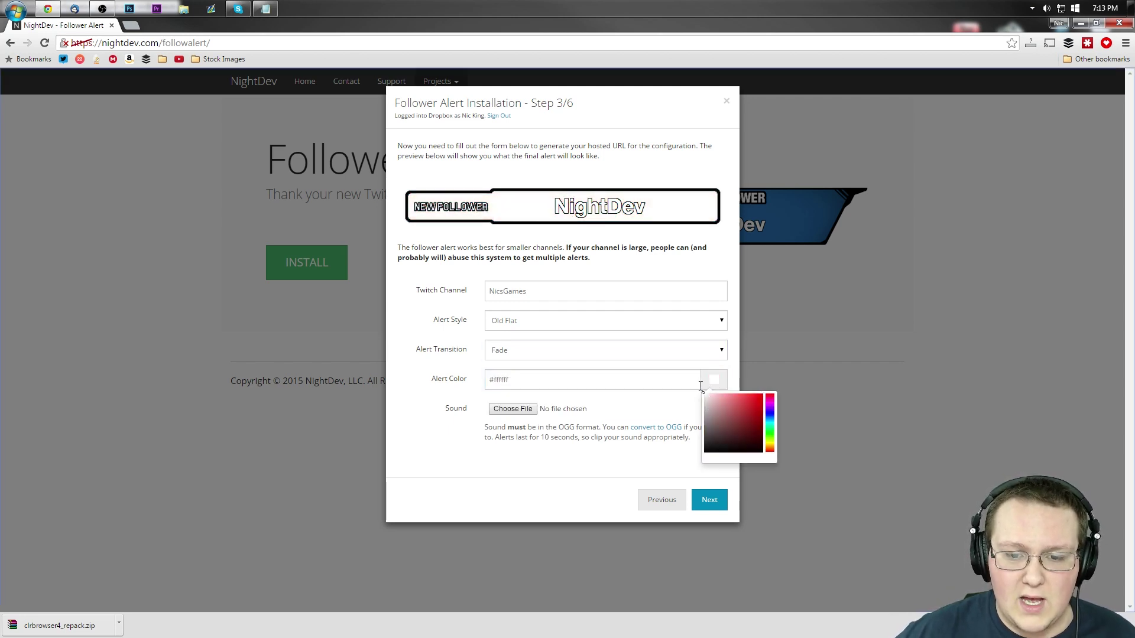
- Set the alert color to blue (#123edb) and try to generate the hosted URL without choosing a sound file
click(768, 417)
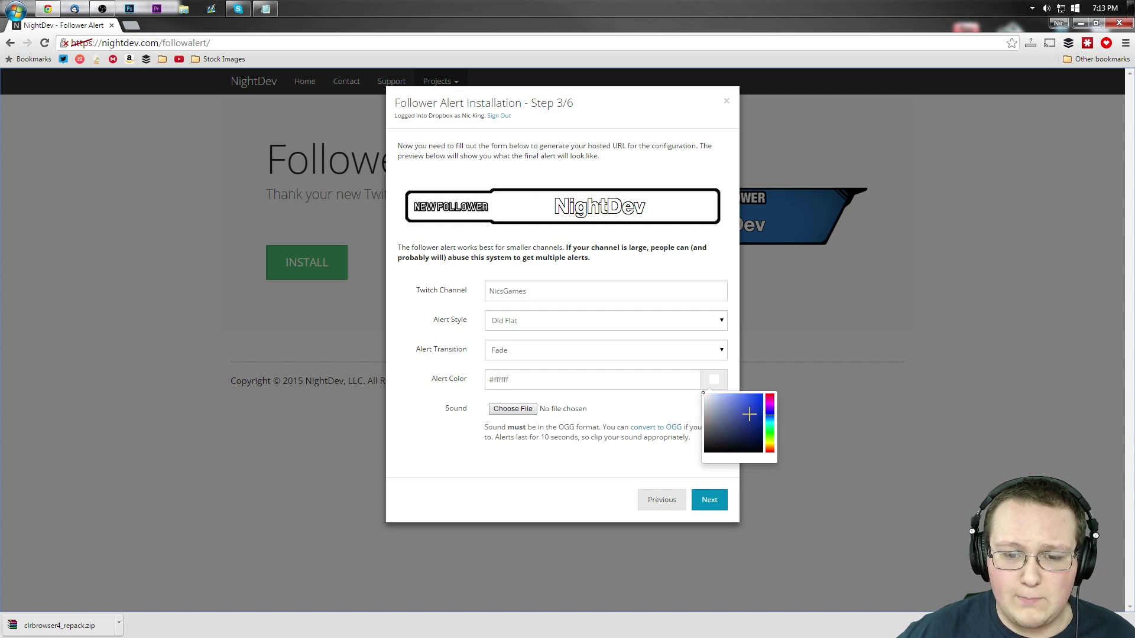
click(757, 402)
click(594, 451)
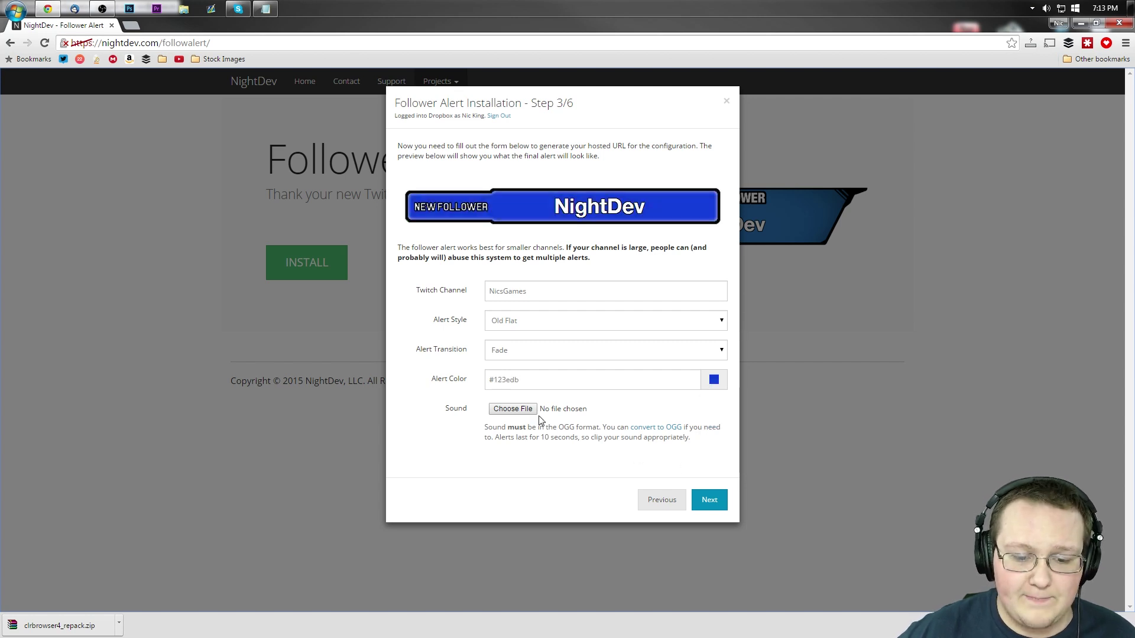
click(512, 409)
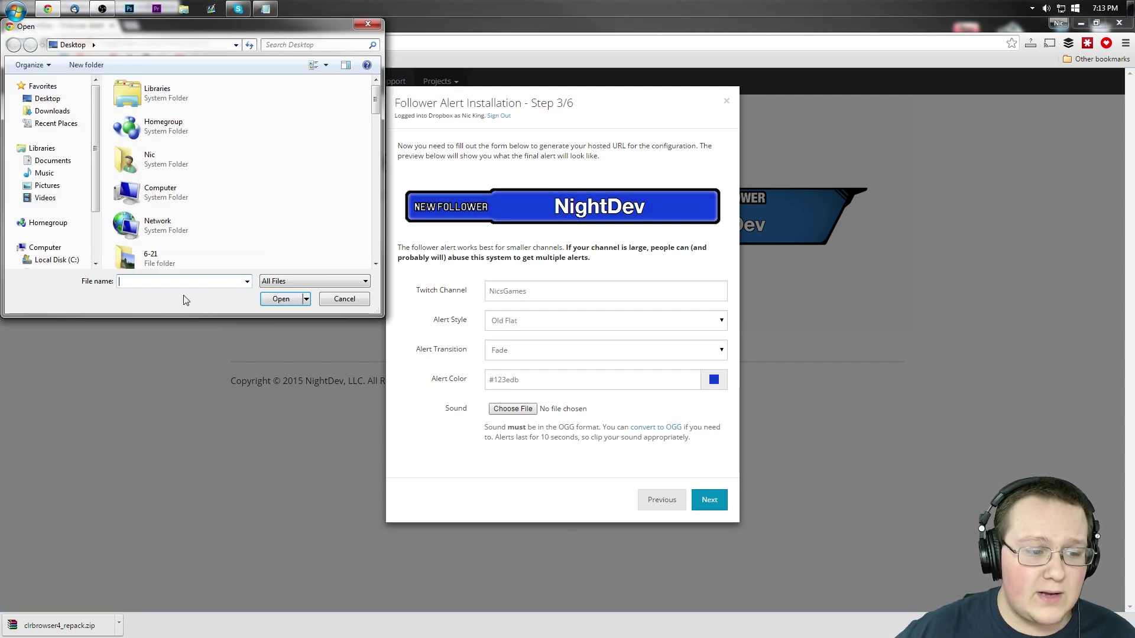
click(340, 301)
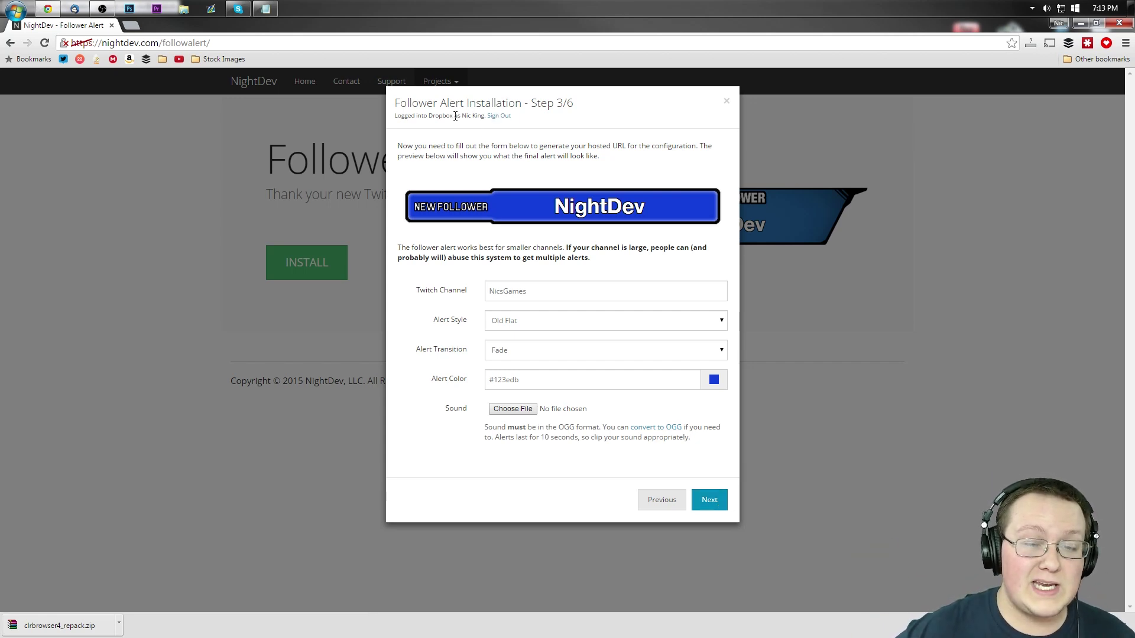
click(709, 499)
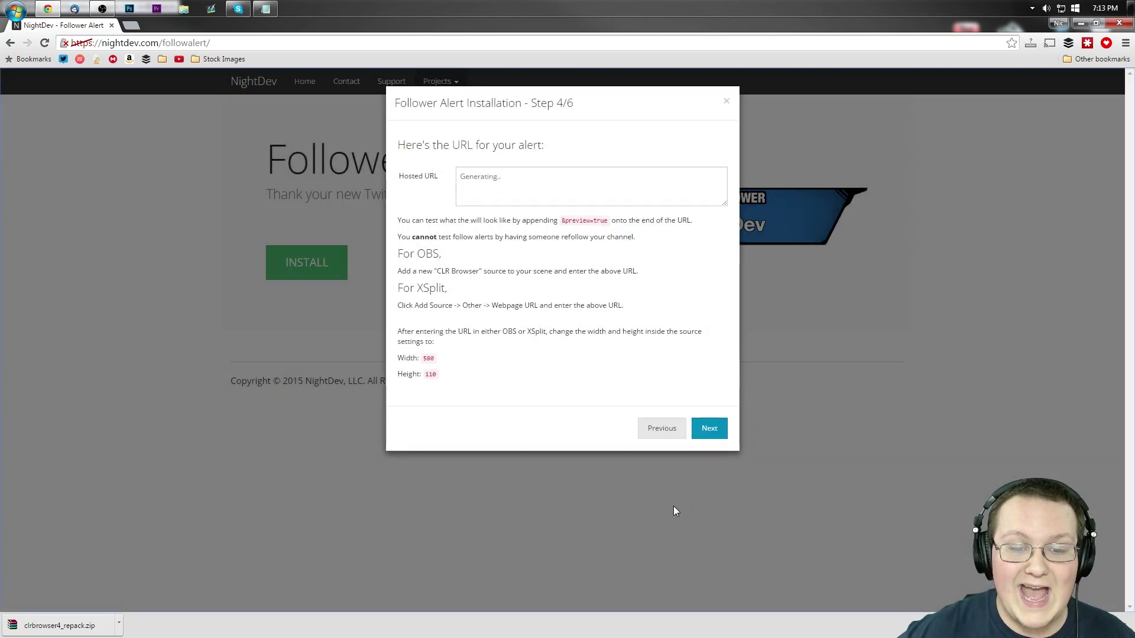
click(660, 433)
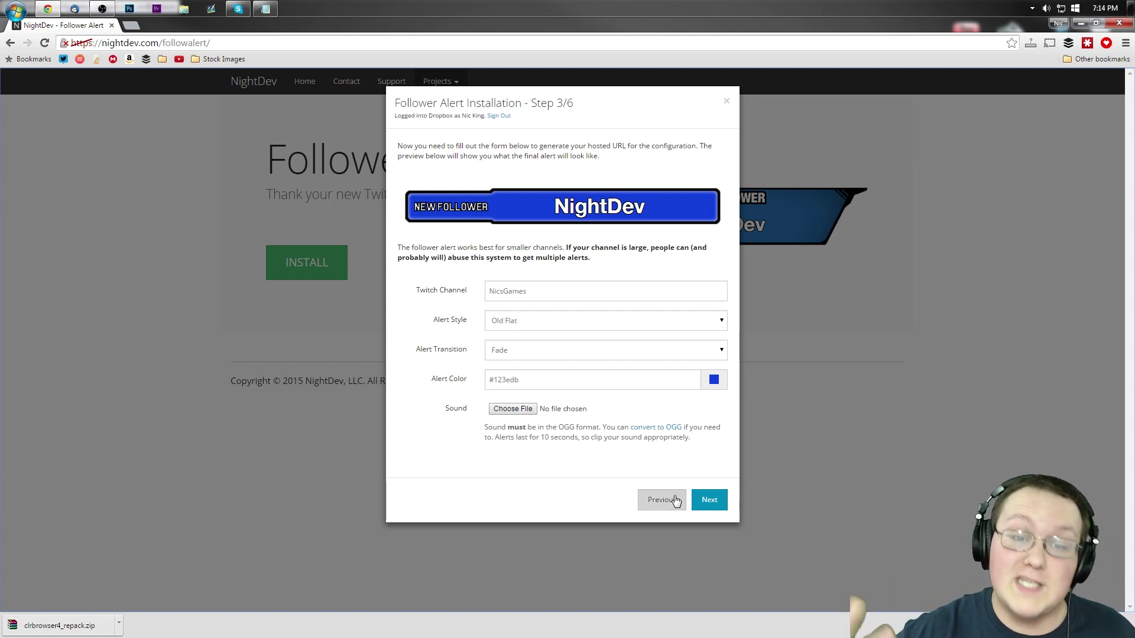
- Sign out of Dropbox, restart the installation, log in again and allow NightDev Stream Alerts access to its own folder
click(498, 116)
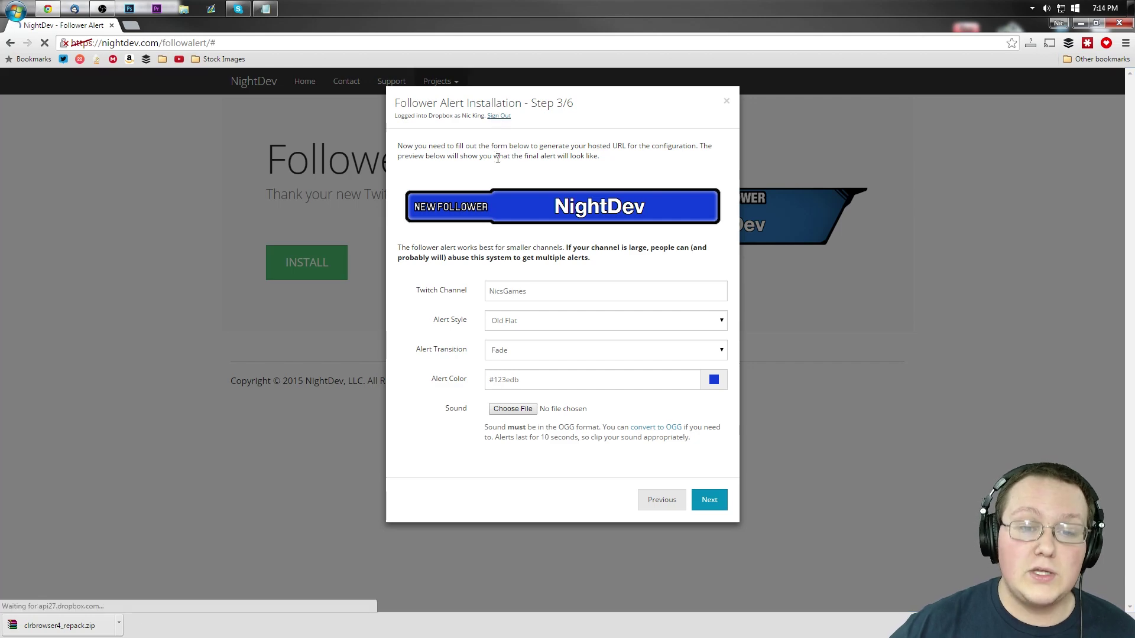
click(332, 259)
click(724, 397)
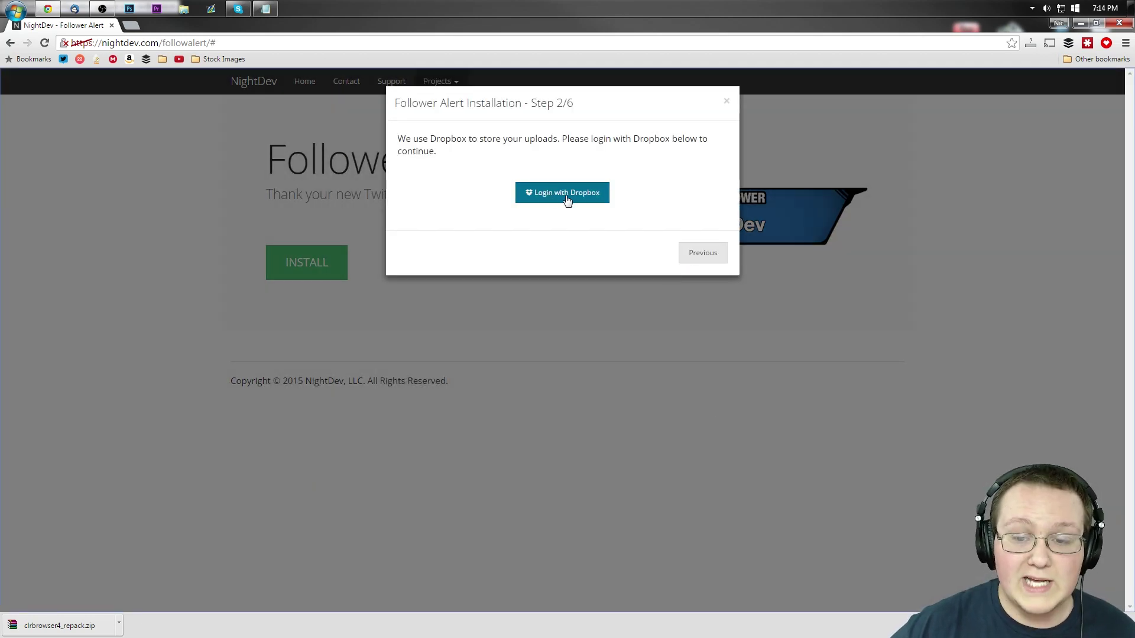
click(566, 200)
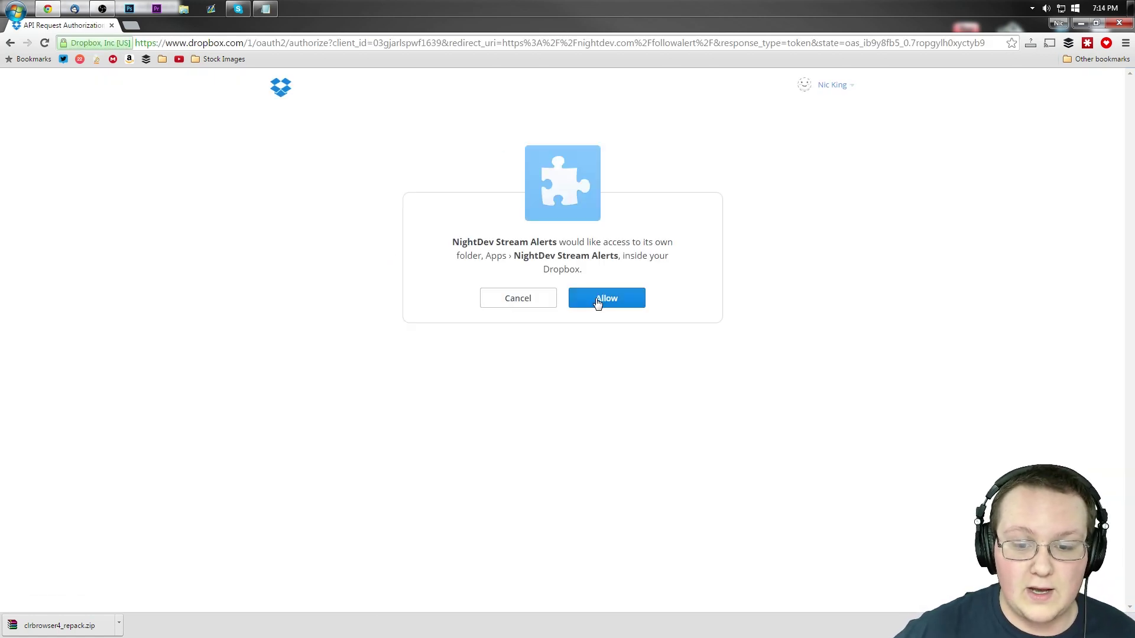
click(589, 300)
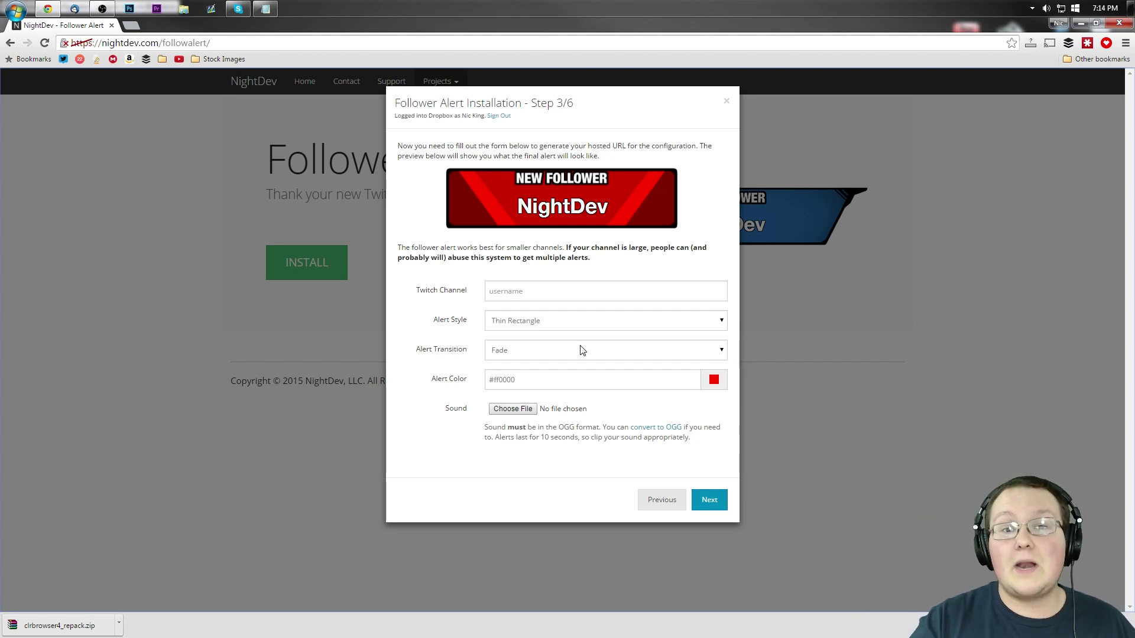
- Enter the streamer's channel username as the Twitch Channel, and set the alert style to Old Flat with the Fade transition
click(537, 287)
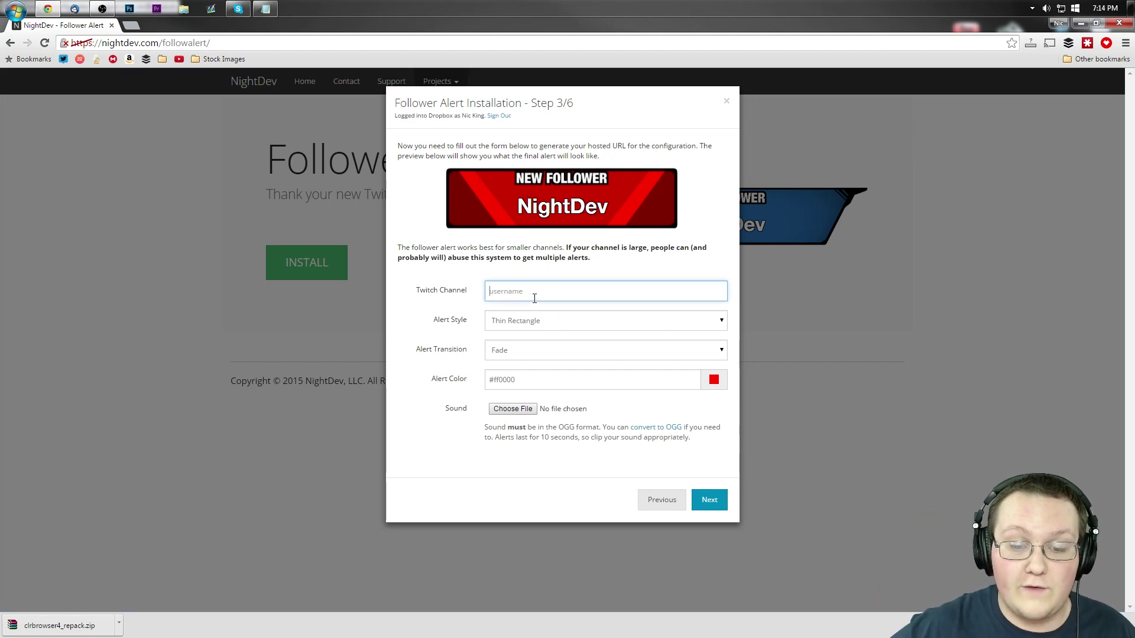
text(NicsGames)
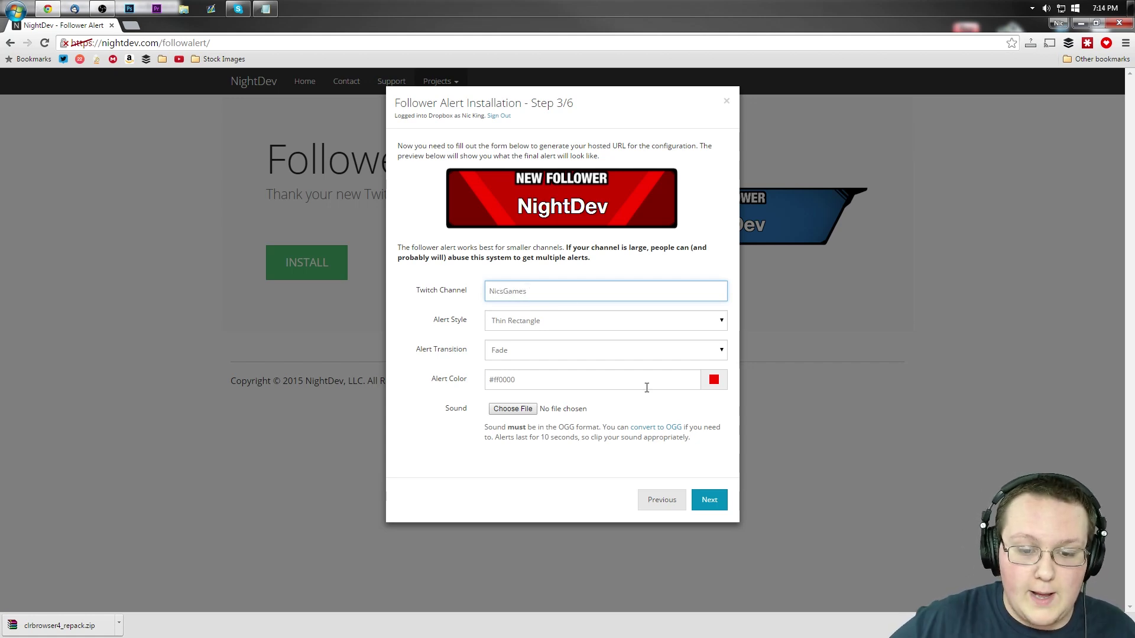
click(547, 325)
click(528, 381)
click(539, 354)
click(541, 365)
- Set the alert color to #390af2 and generate the hosted URL without choosing a sound file
click(712, 381)
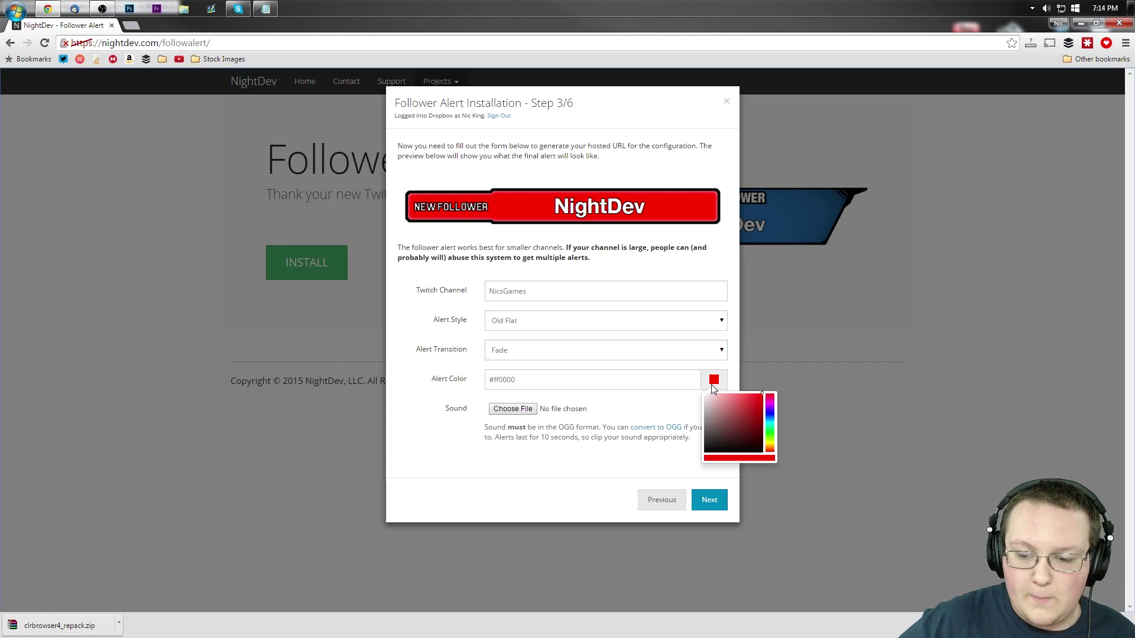
click(769, 413)
click(762, 396)
click(627, 409)
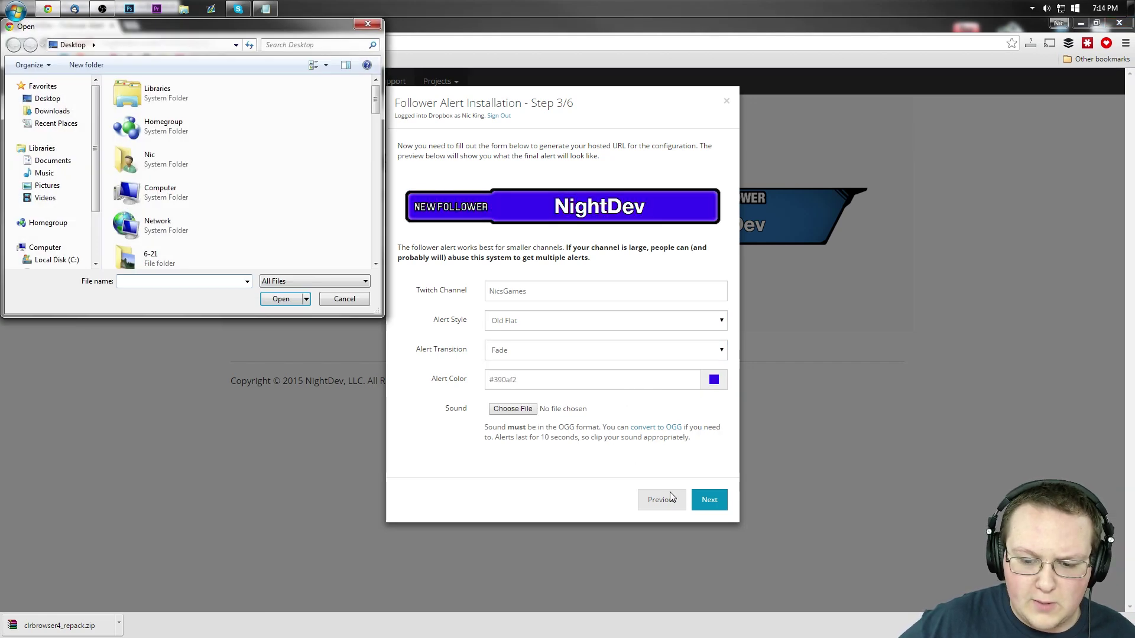
click(367, 24)
click(708, 502)
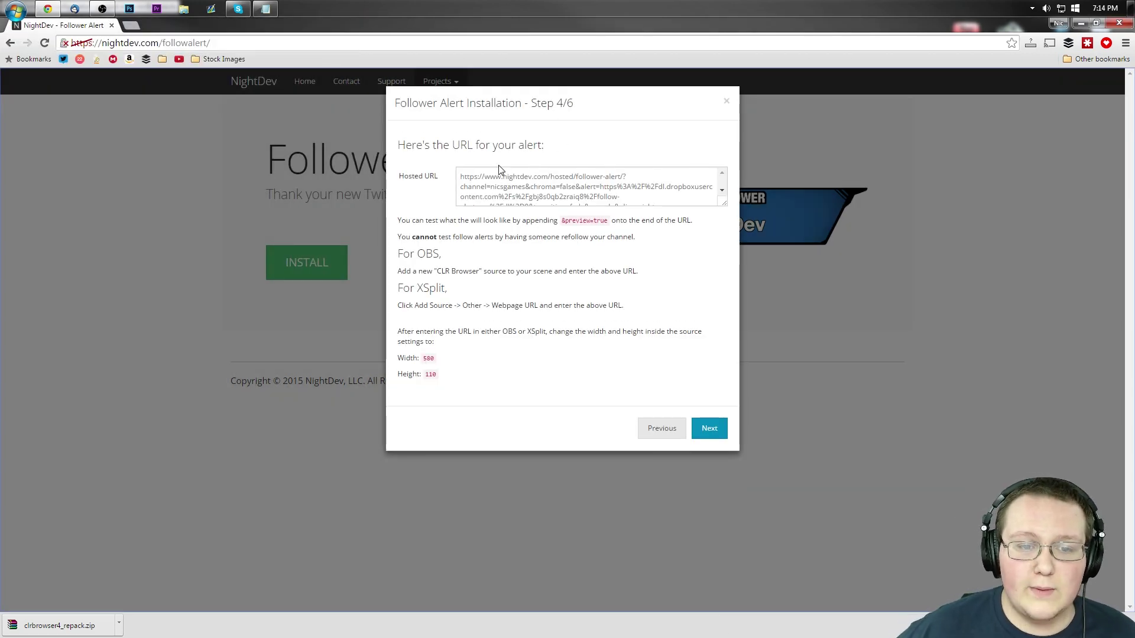
- Copy the hosted alert URL and advance through the installation wizard to its final page
click(535, 198)
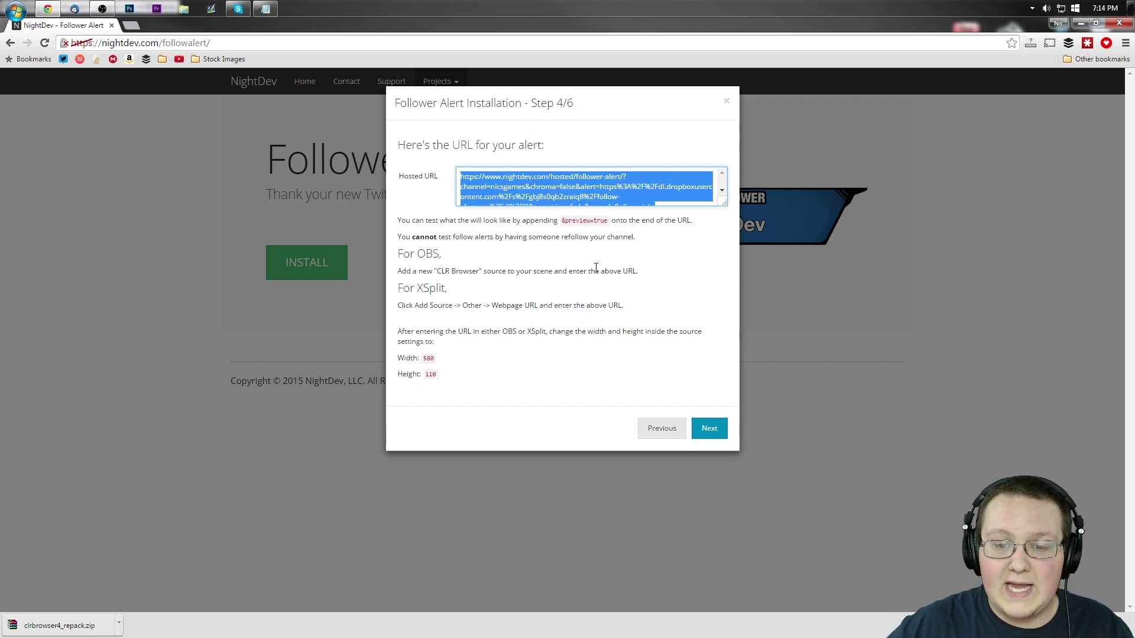
click(709, 423)
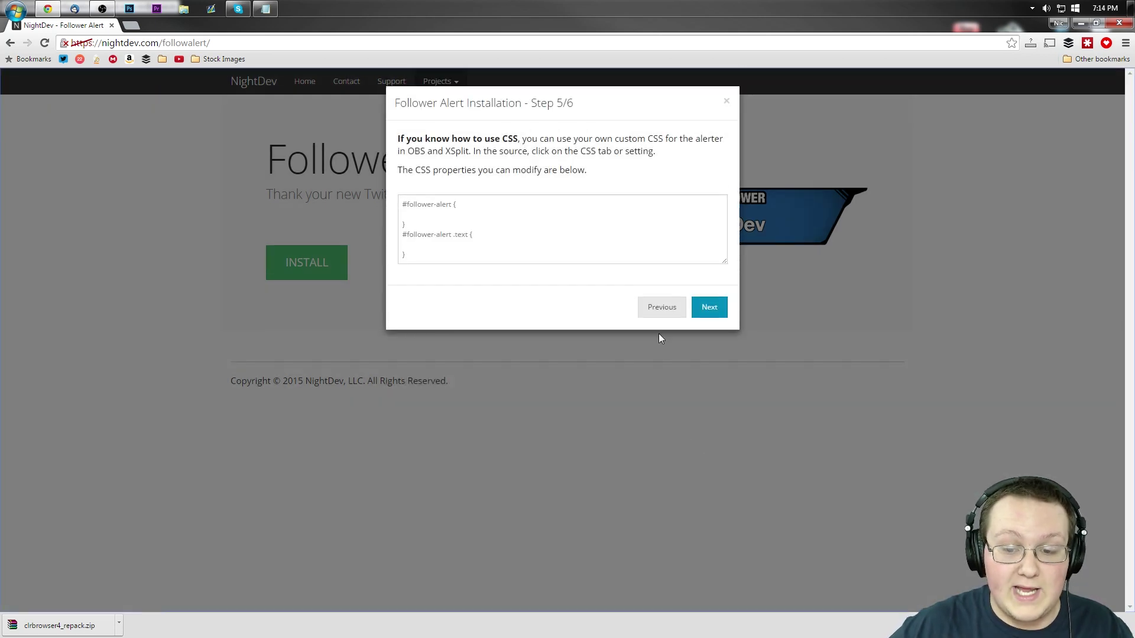
click(708, 308)
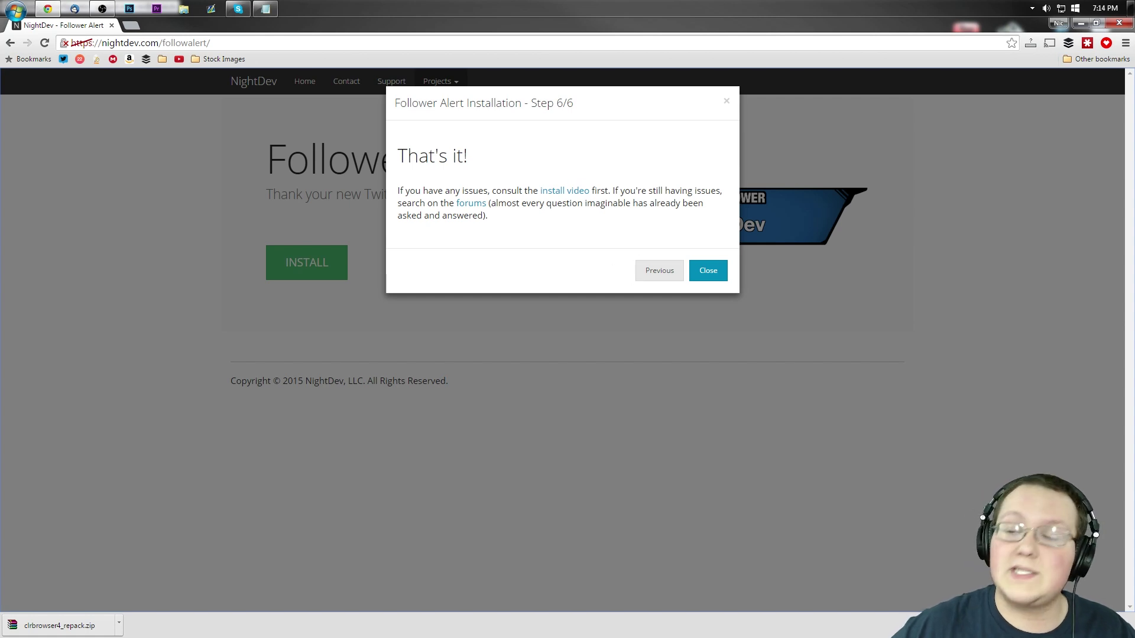
- Switch to OBS and add a CLR Browser source named "Follower Alert Test" to the Tutorial Recording scene
drag(1134, 171, 558, 74)
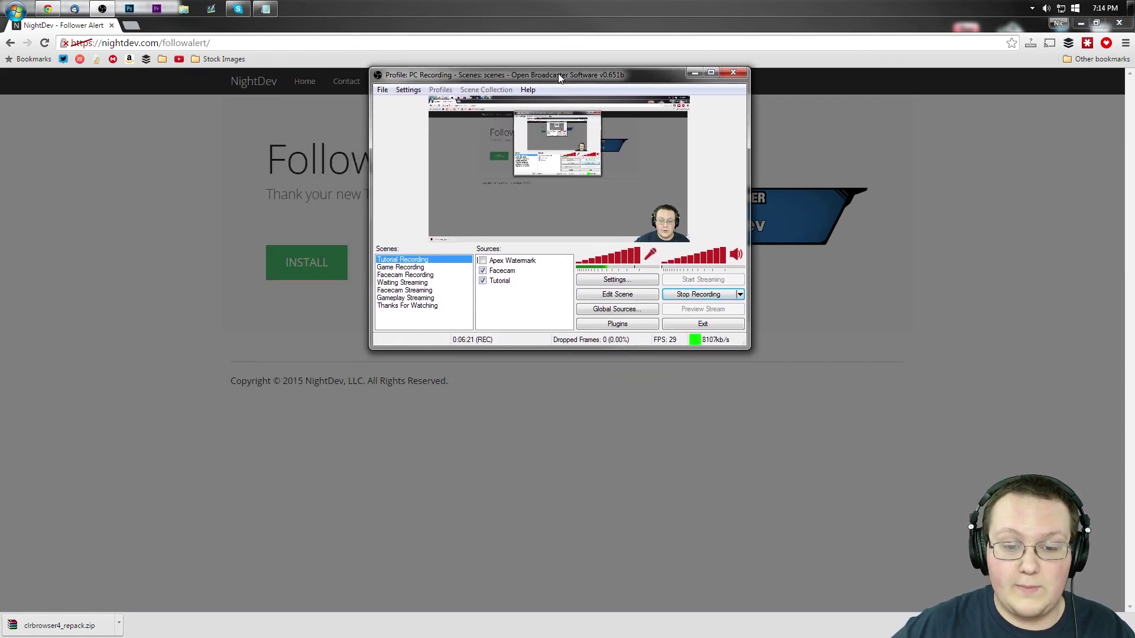
right_click(504, 299)
mouse_move(516, 308)
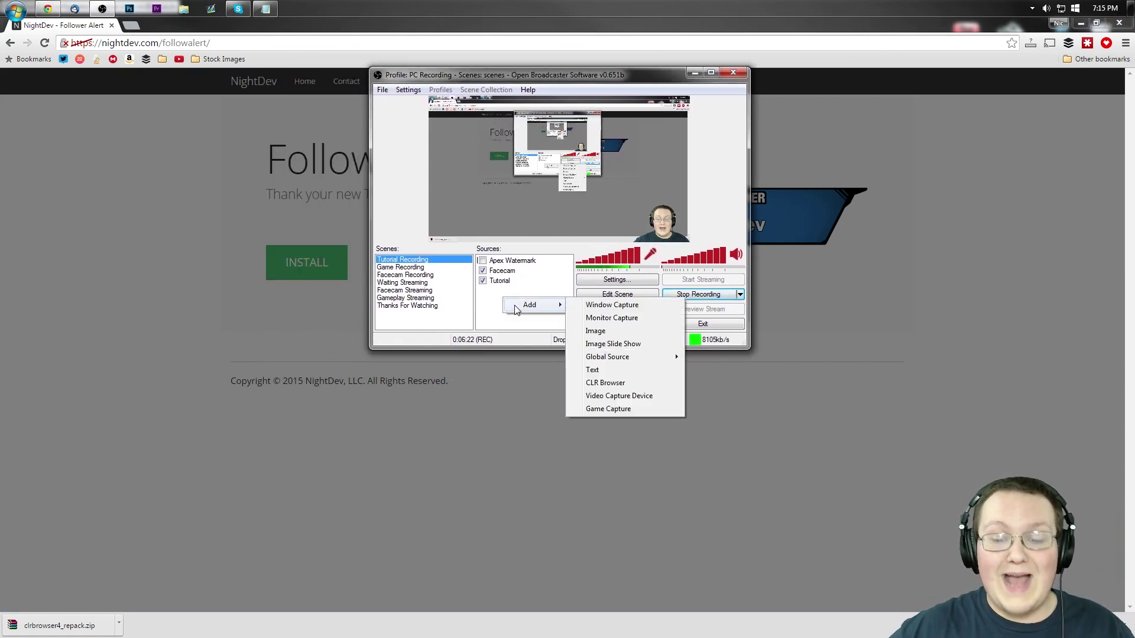
click(579, 382)
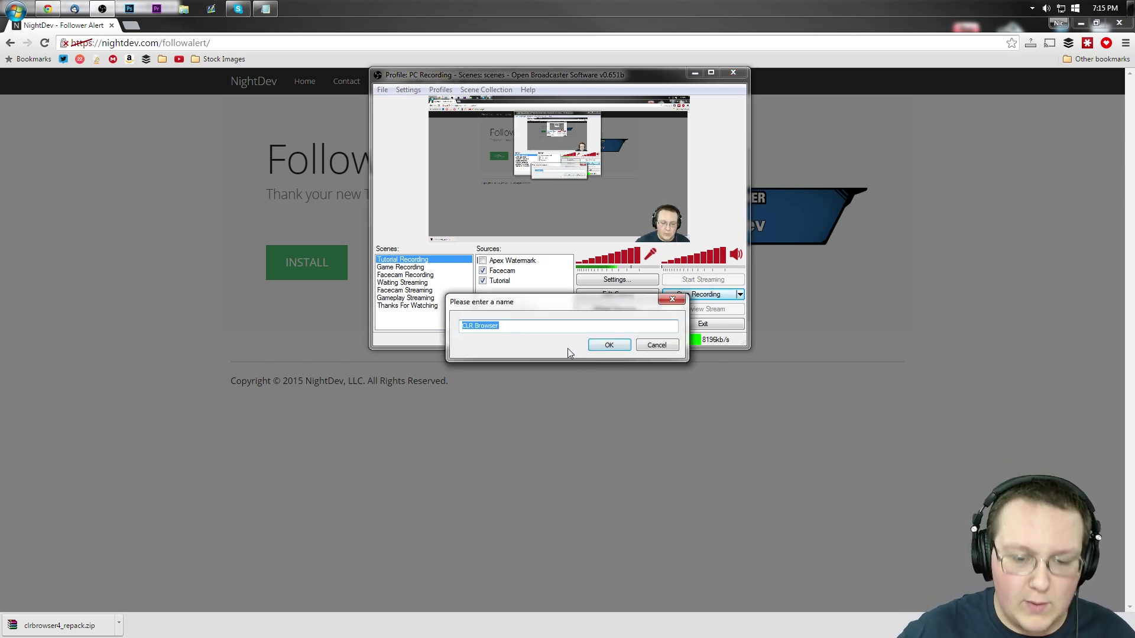
text(Follower A)
text(lret)
key(BackSpace)
key(BackSpace)
text(ert Test)
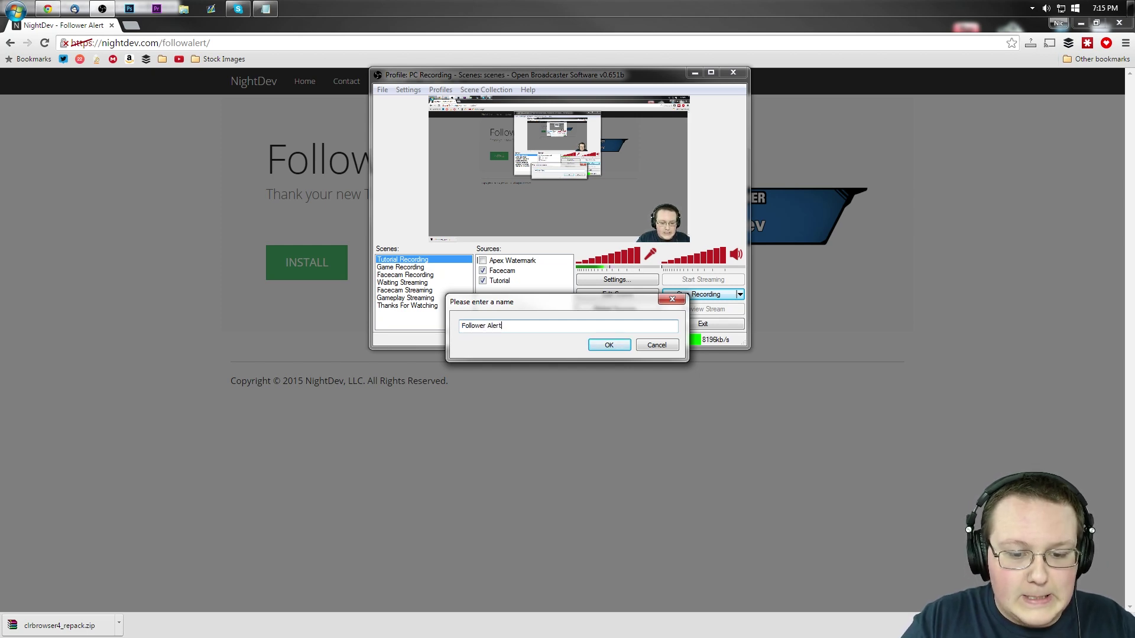
key(Return)
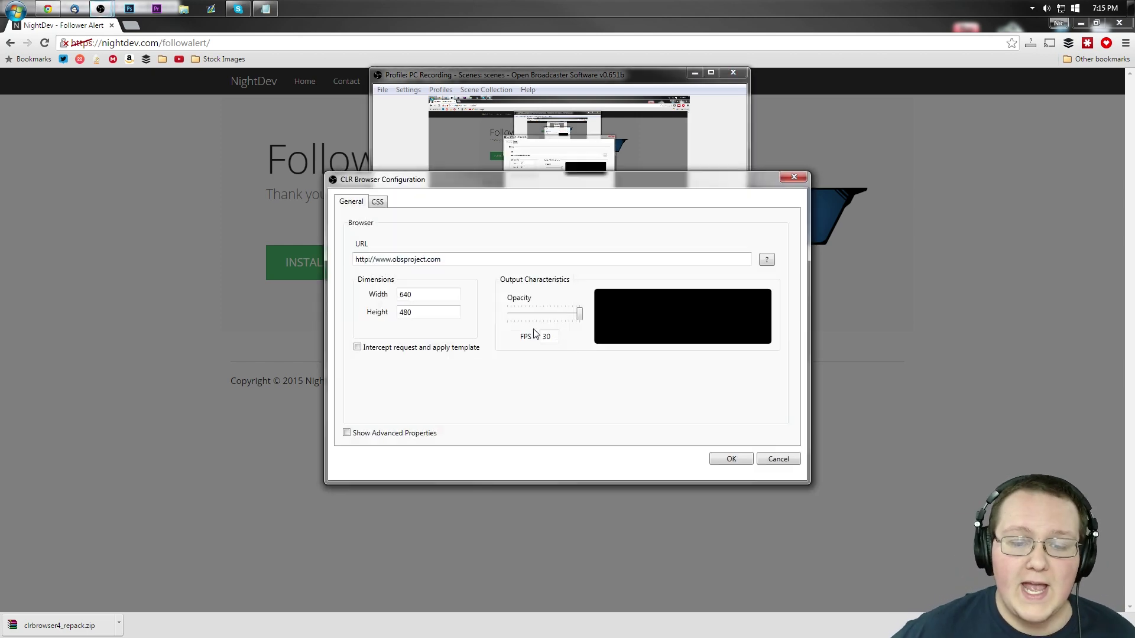
- Return to Step 4/6 of the Follower Alert installation in Chrome and copy the hosted URL again
drag(500, 180, 496, 112)
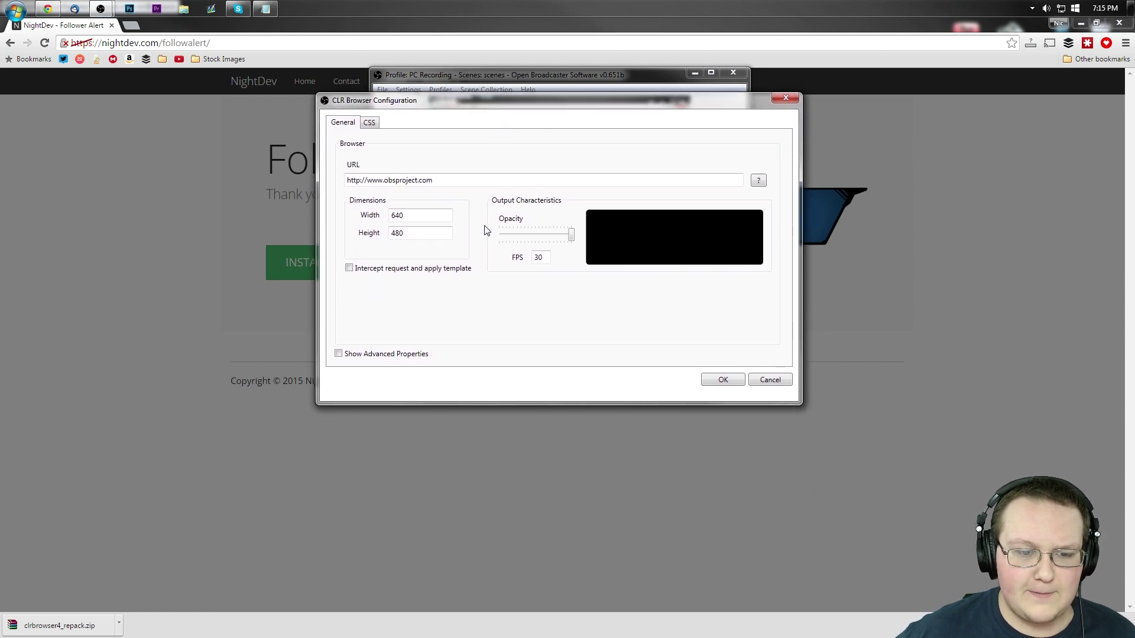
double_click(438, 179)
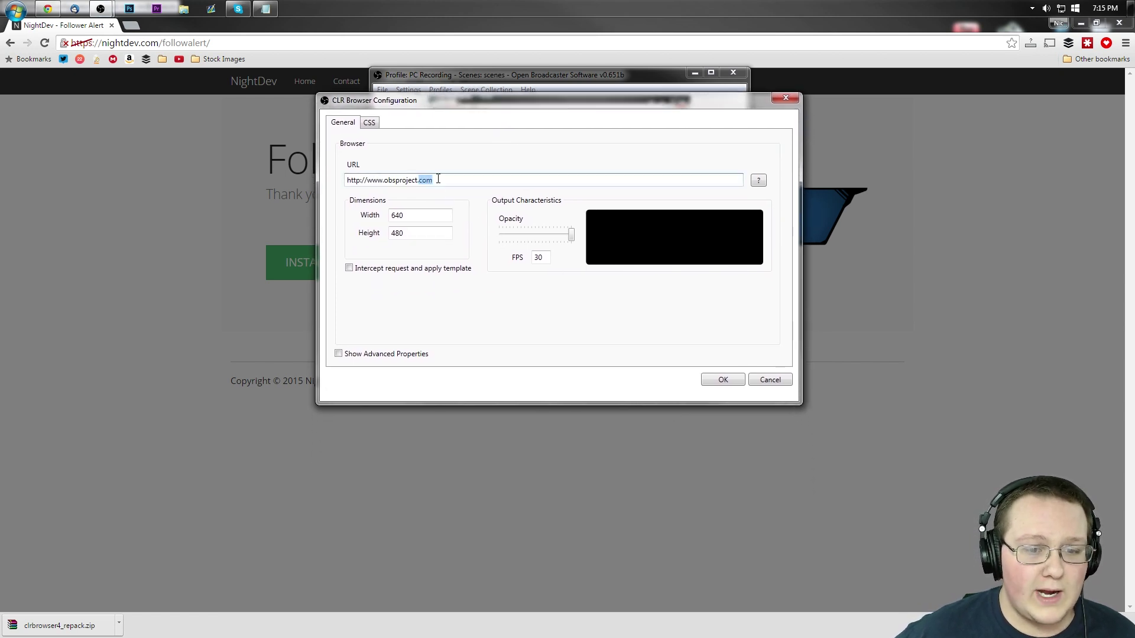
click(467, 19)
click(654, 270)
click(657, 308)
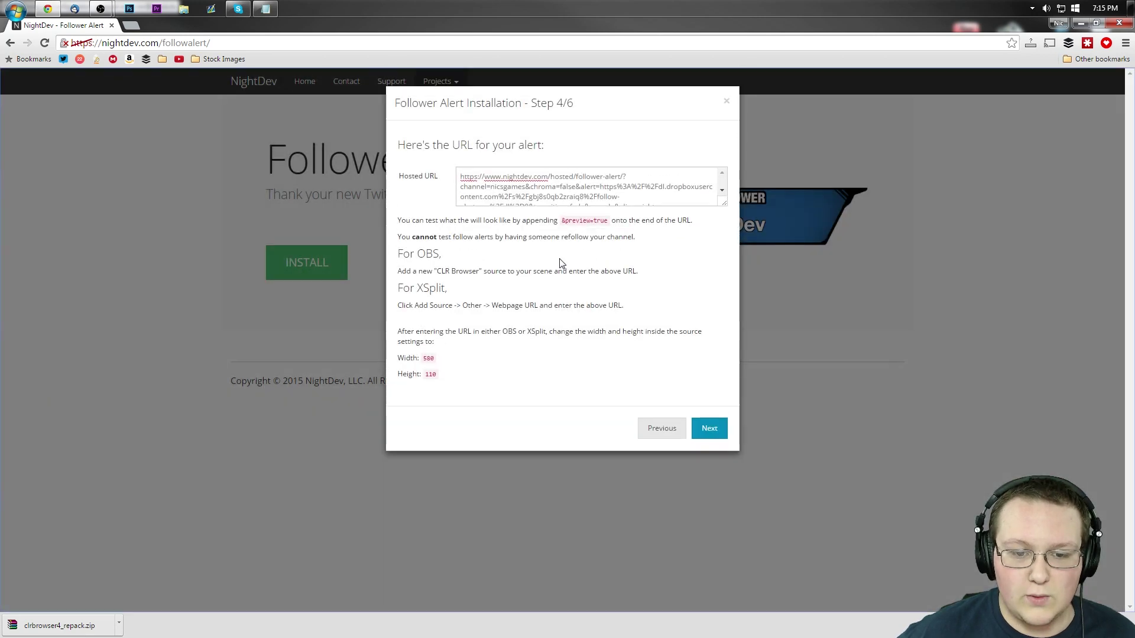
click(542, 195)
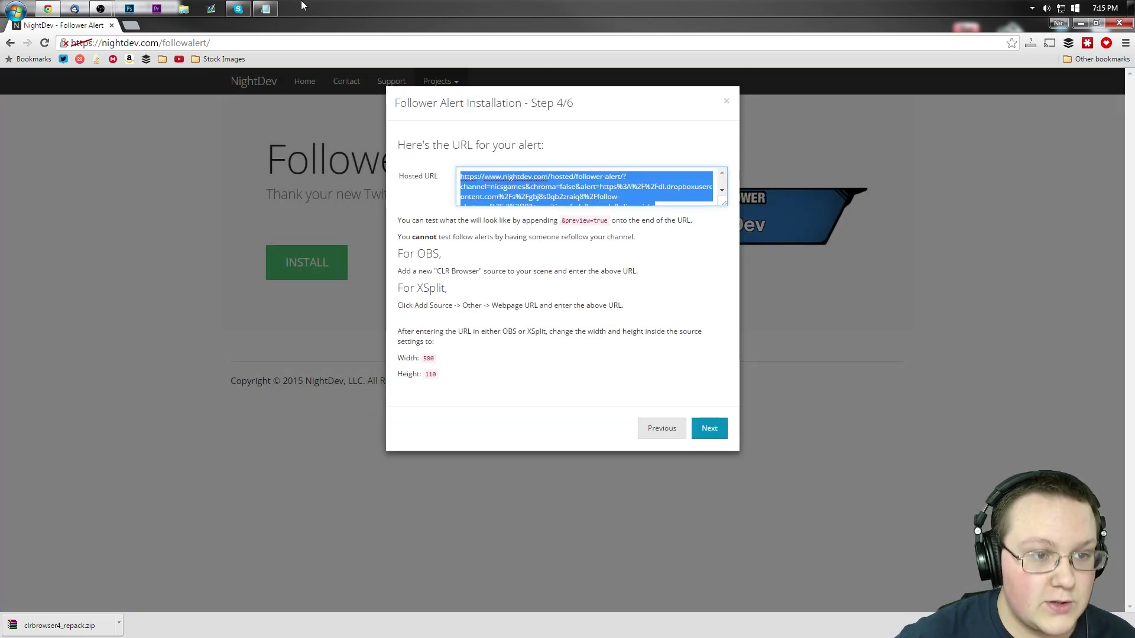
- Switch back to the CLR Browser configuration in OBS and replace the default URL with the copied hosted alert URL
mouse_move(250, 10)
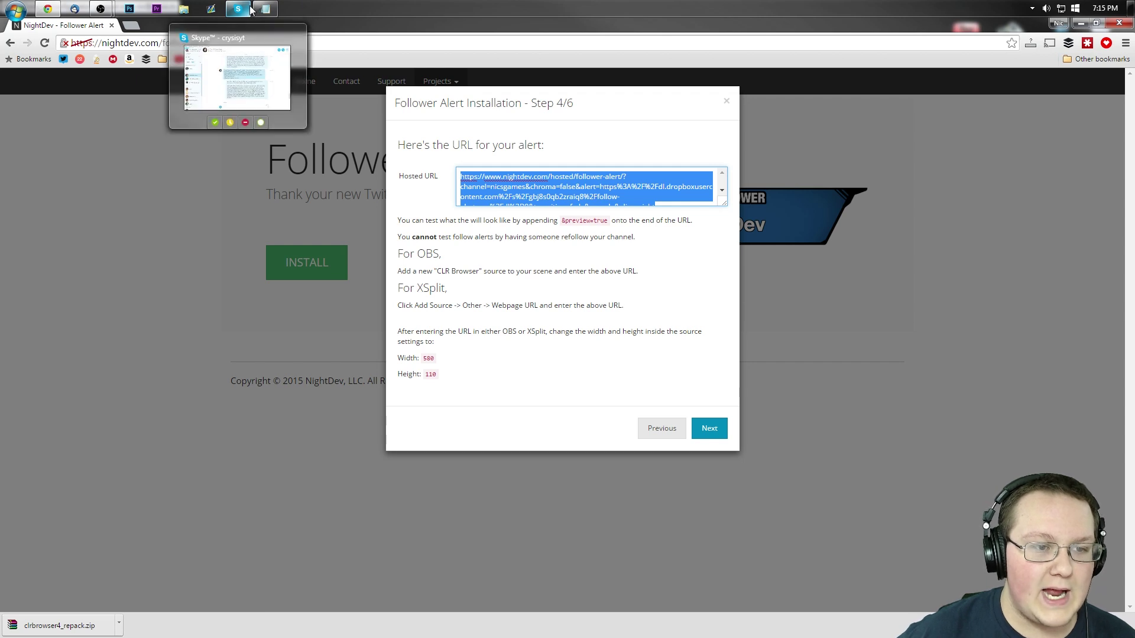
mouse_move(100, 8)
click(210, 80)
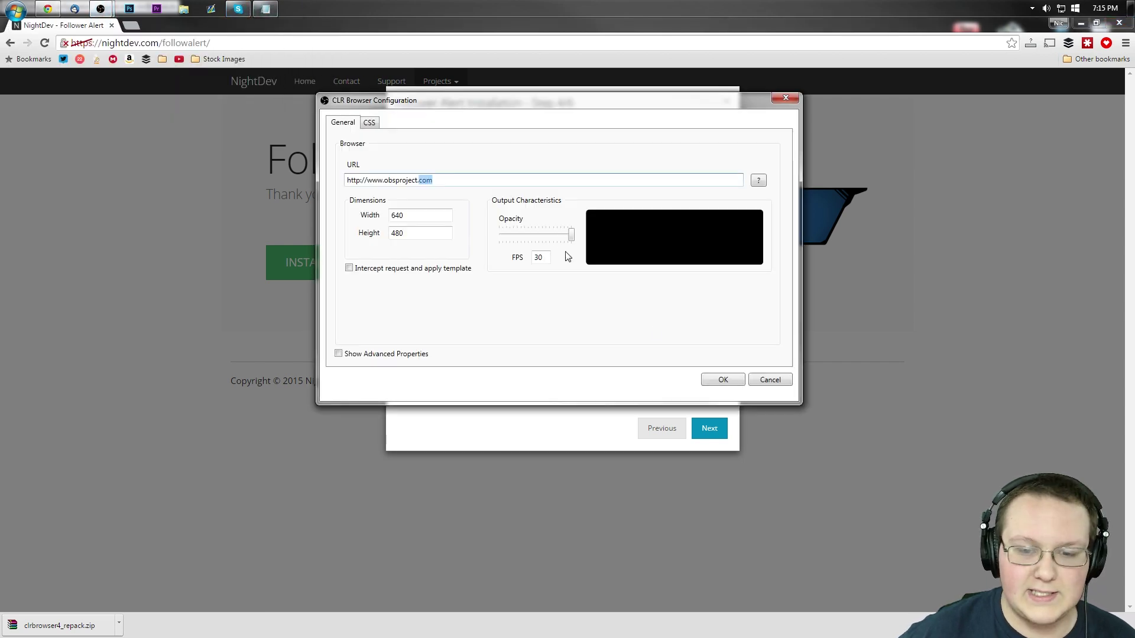
click(494, 183)
key(ctrl+a)
key(ctrl+v)
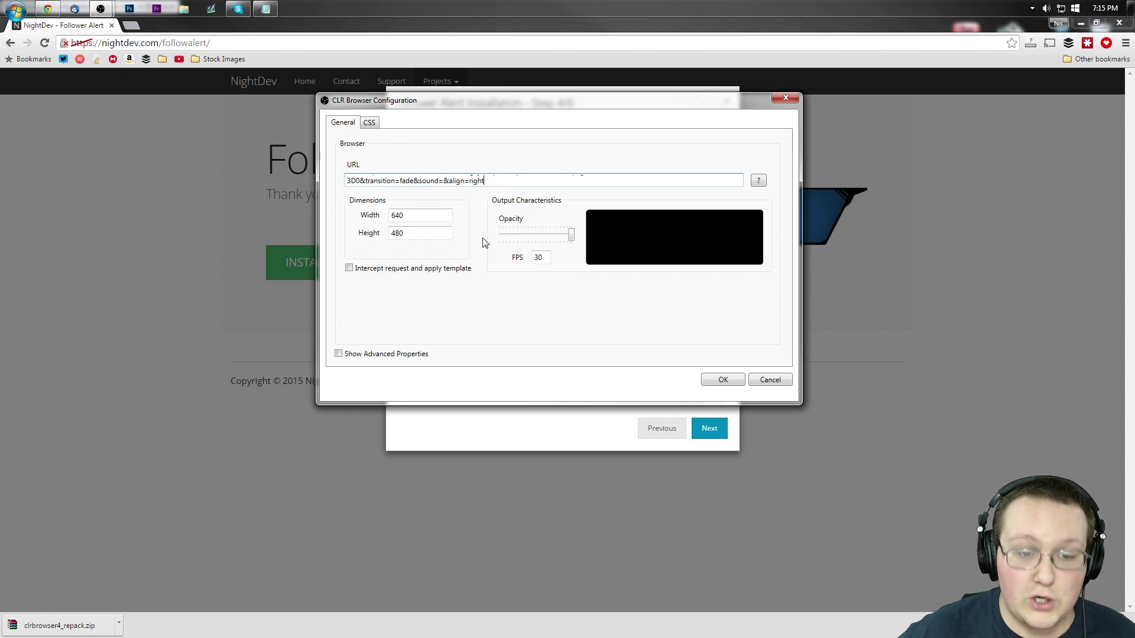
- Set the CLR Browser source's width to 580 and height to 110, and confirm its configuration
drag(433, 107, 619, 228)
double_click(593, 323)
text(5)
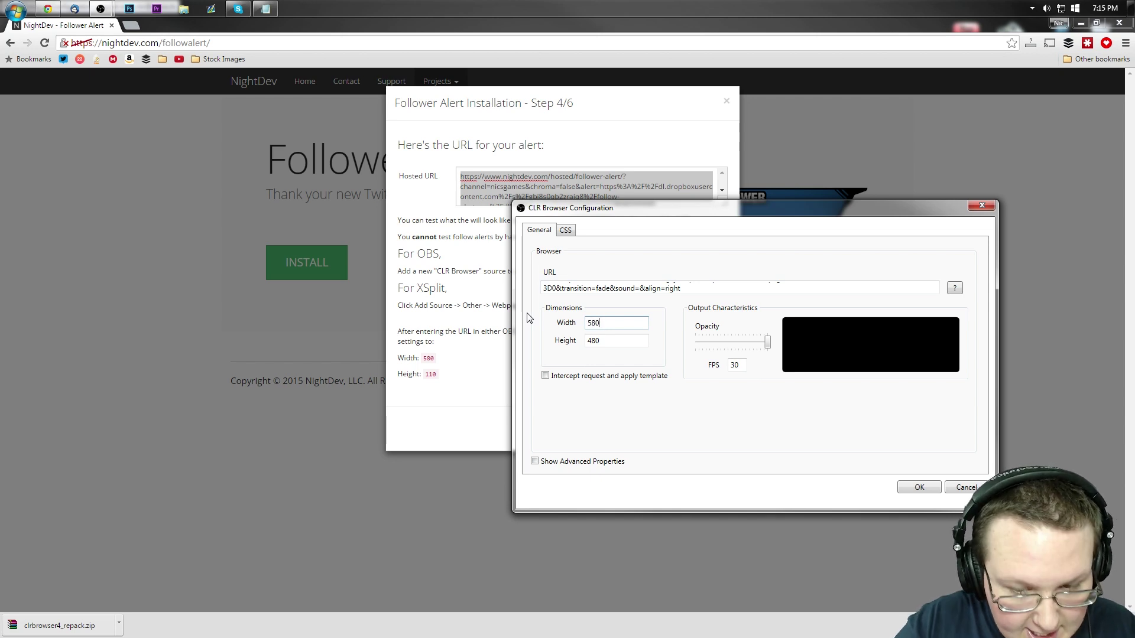
text(80)
key(Tab)
text(1)
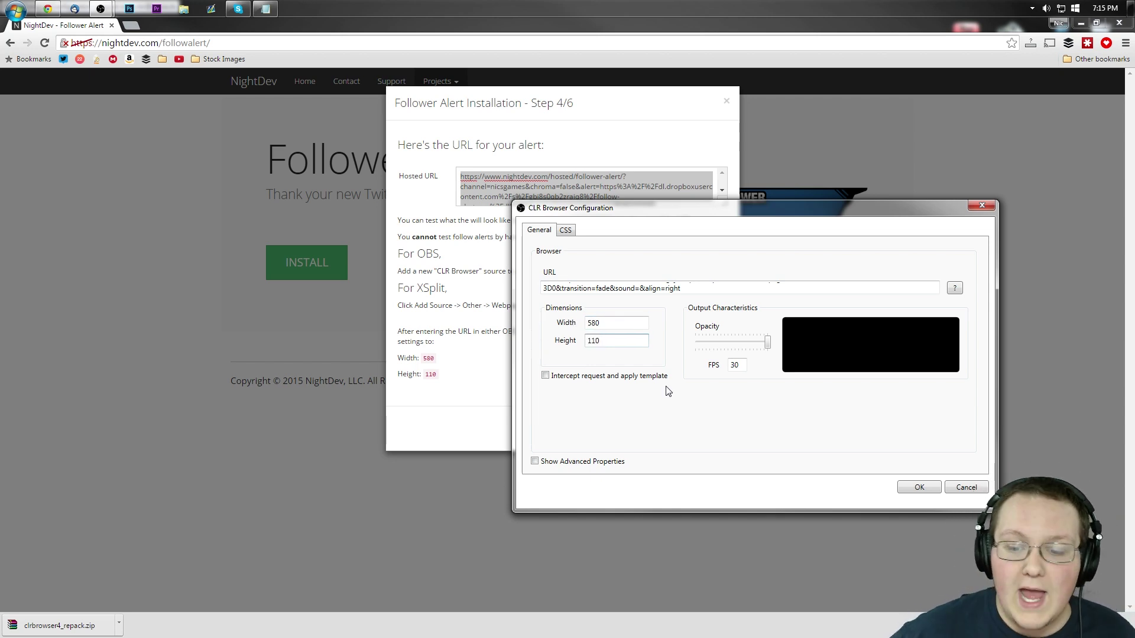
drag(616, 217, 453, 140)
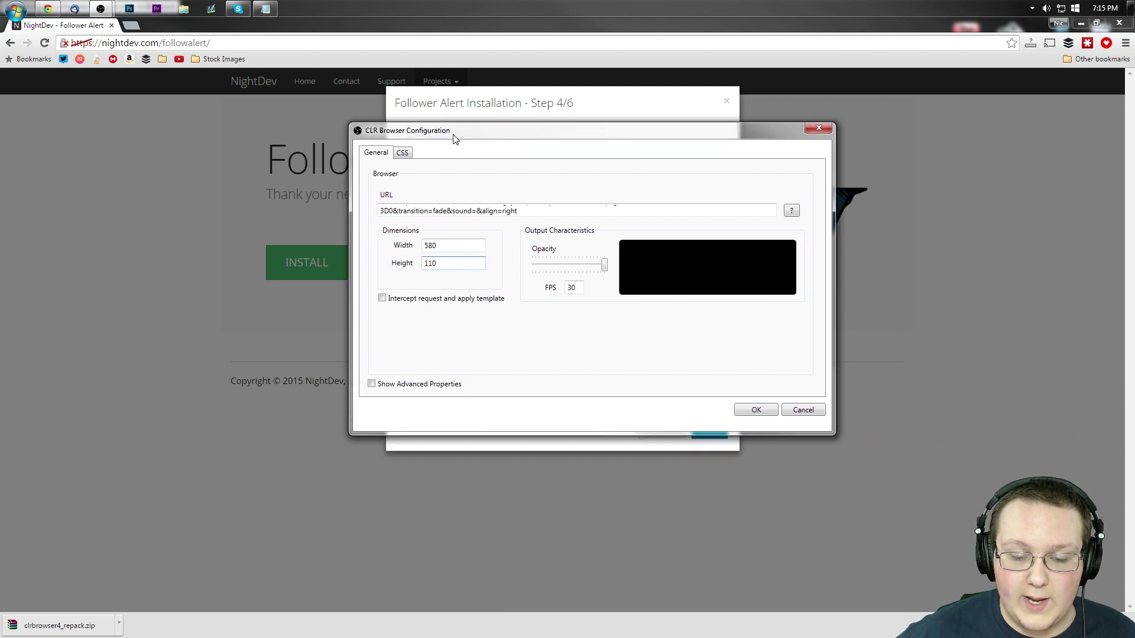
click(755, 410)
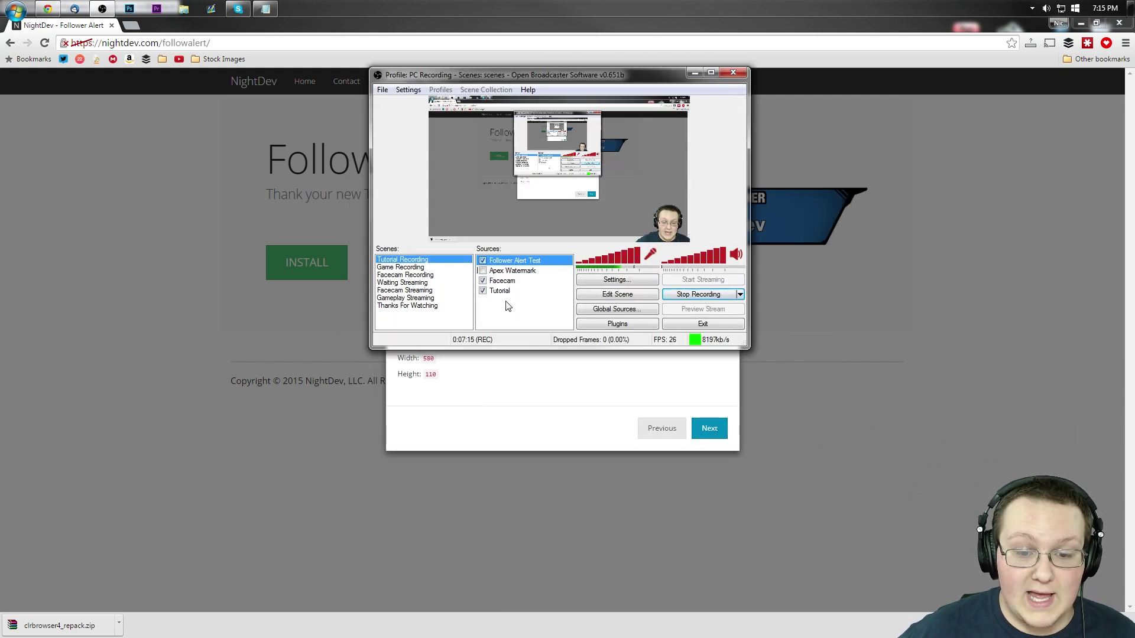
- Switch to Chrome and copy the preview parameter "&preview=true" from Step 4/6 of the Follower Alert installation
click(520, 393)
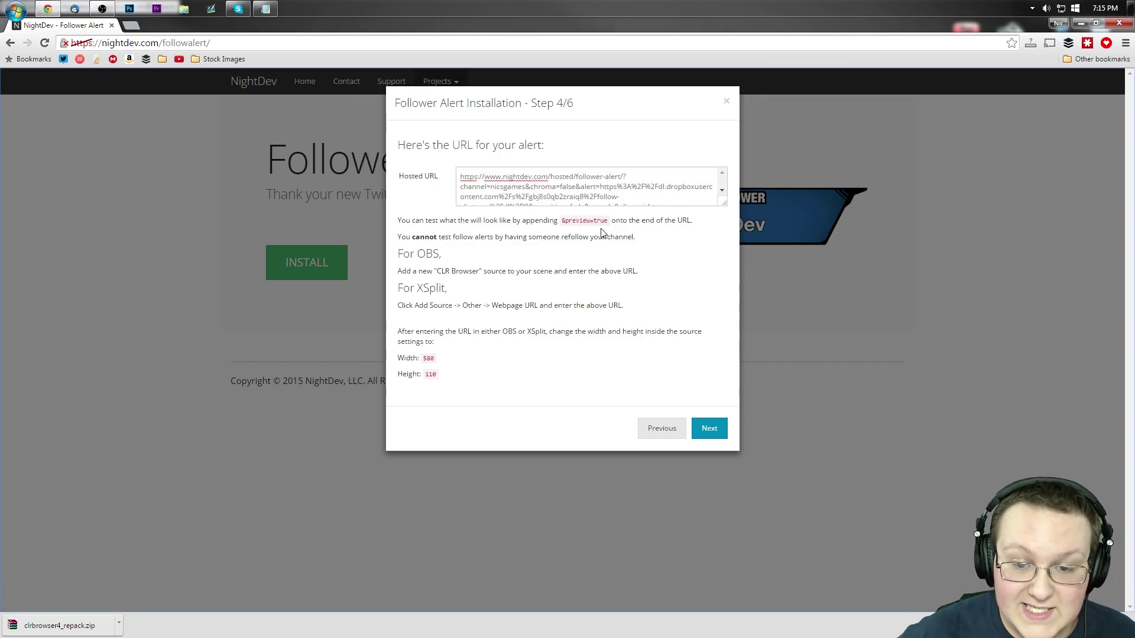
drag(612, 222, 566, 217)
key(ctrl+c)
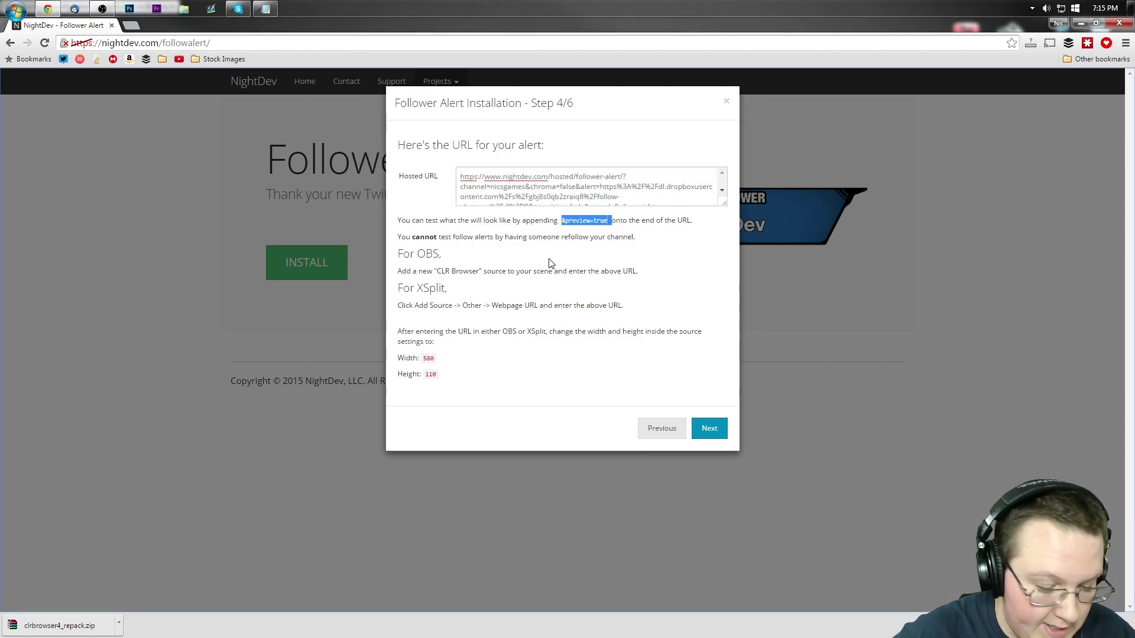
- Switch to OBS, append "&preview=true" to the end of the Follower Alert Test source's URL, and confirm its configuration
click(102, 8)
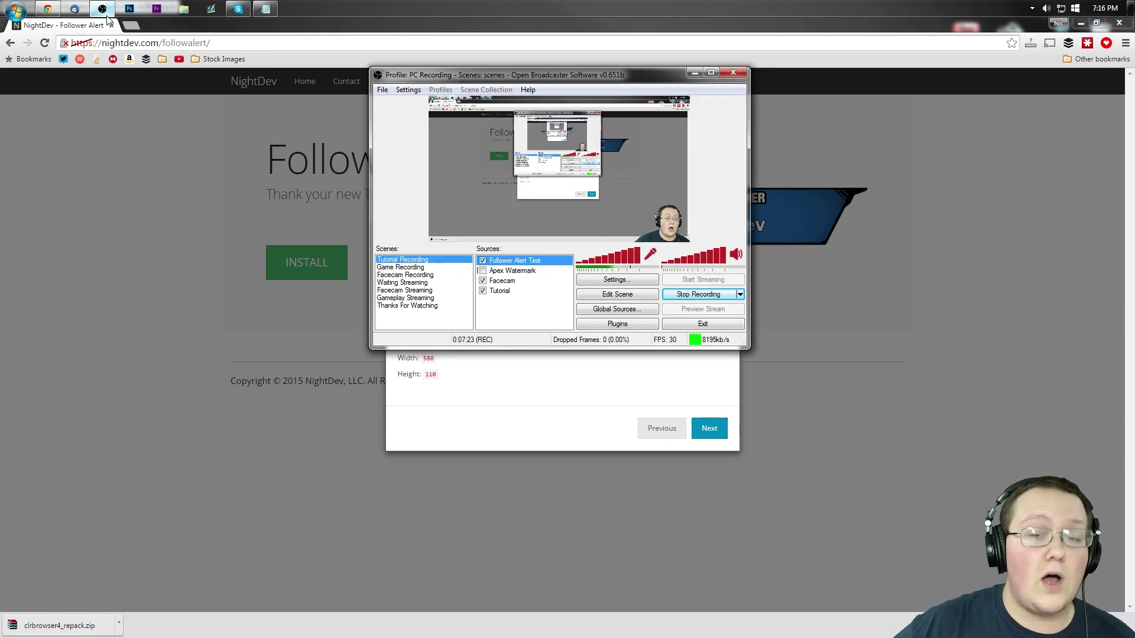
right_click(503, 264)
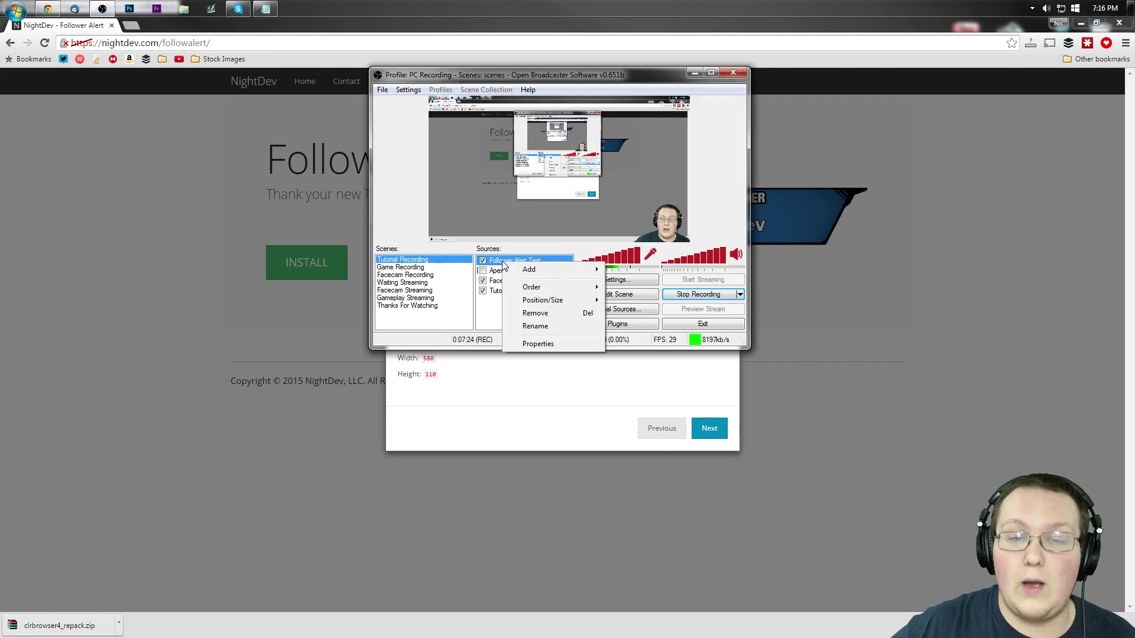
click(523, 342)
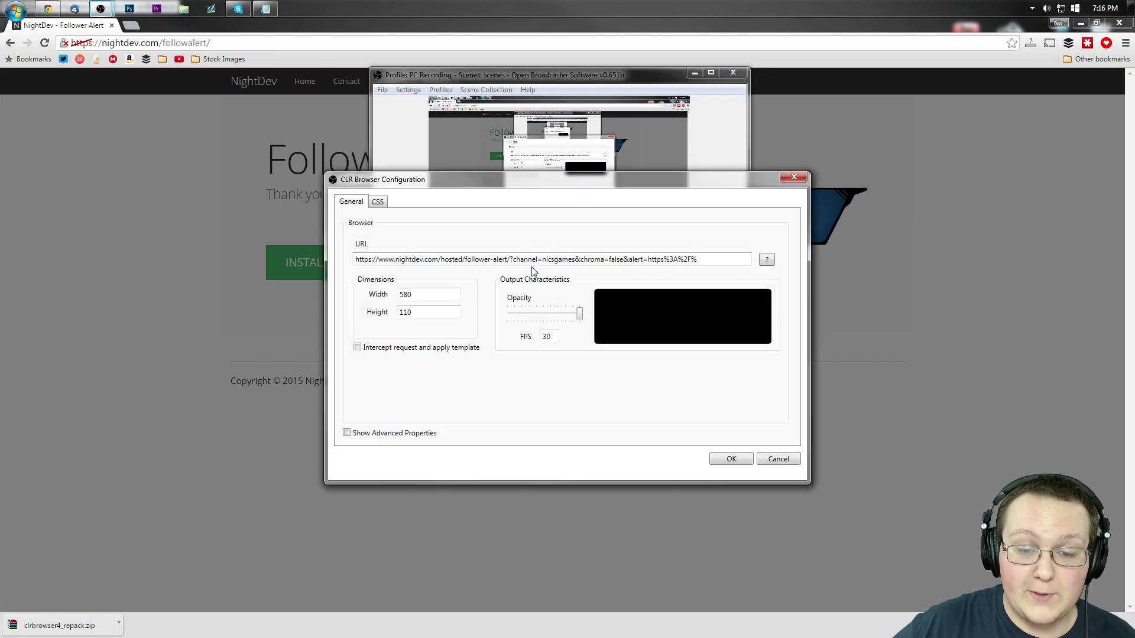
click(715, 260)
key(ctrl+a)
key(ctrl+v)
key(ctrl+a)
click(624, 263)
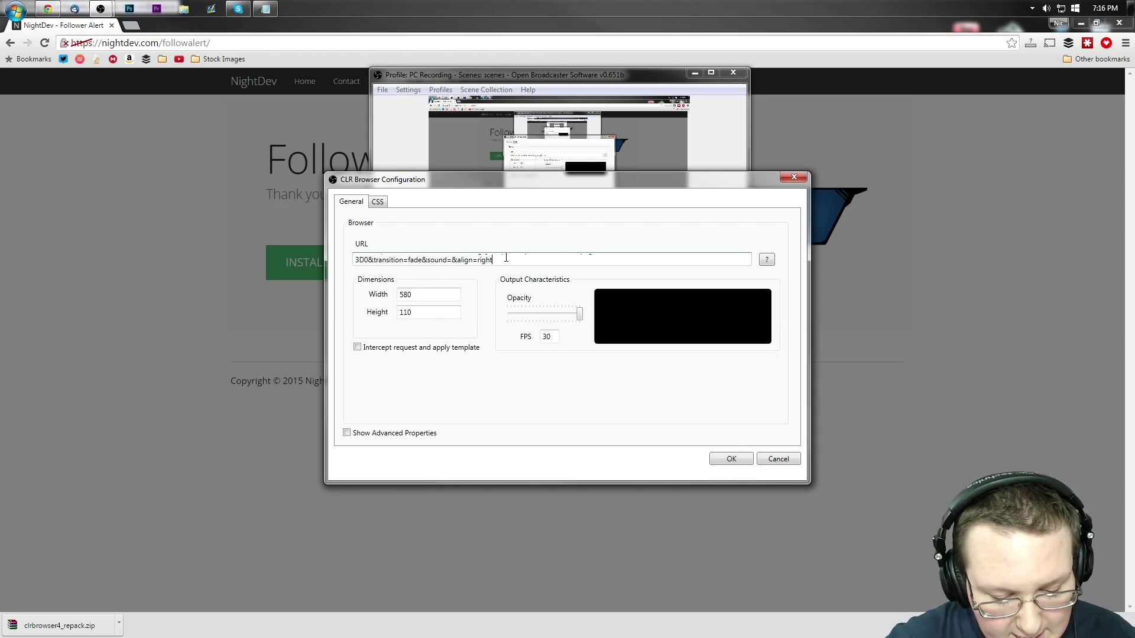
right_click(503, 258)
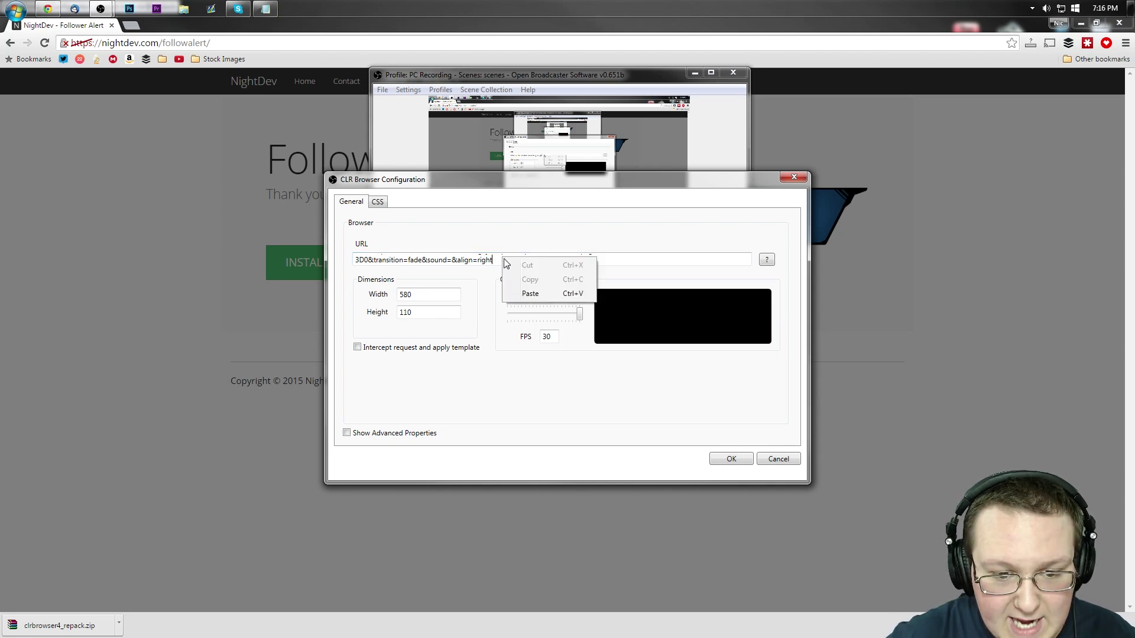
click(524, 293)
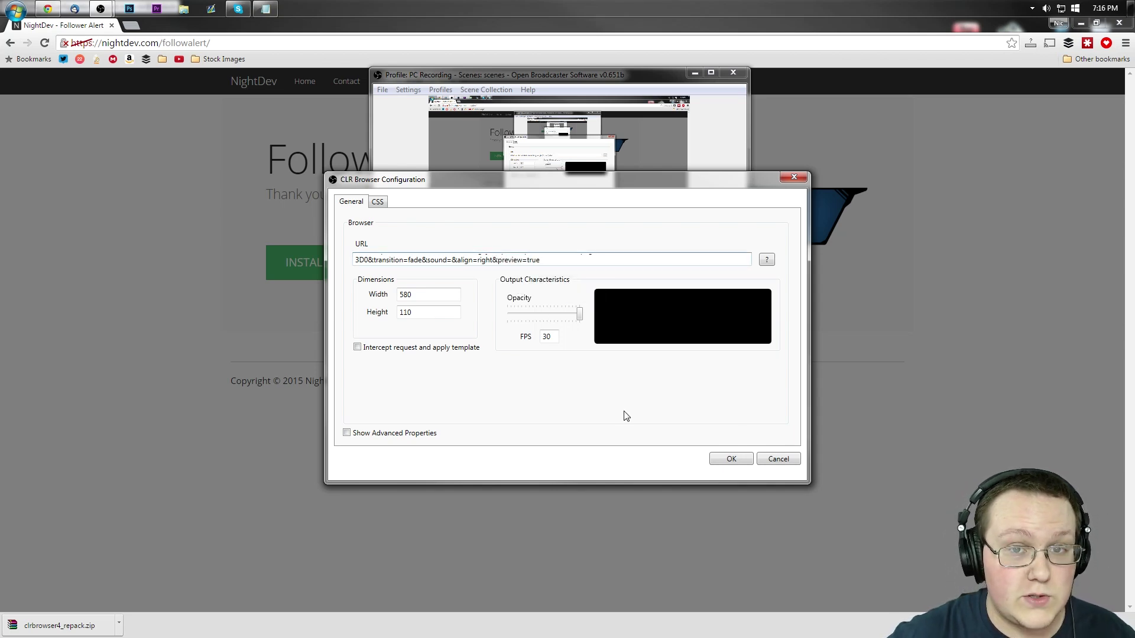
click(724, 459)
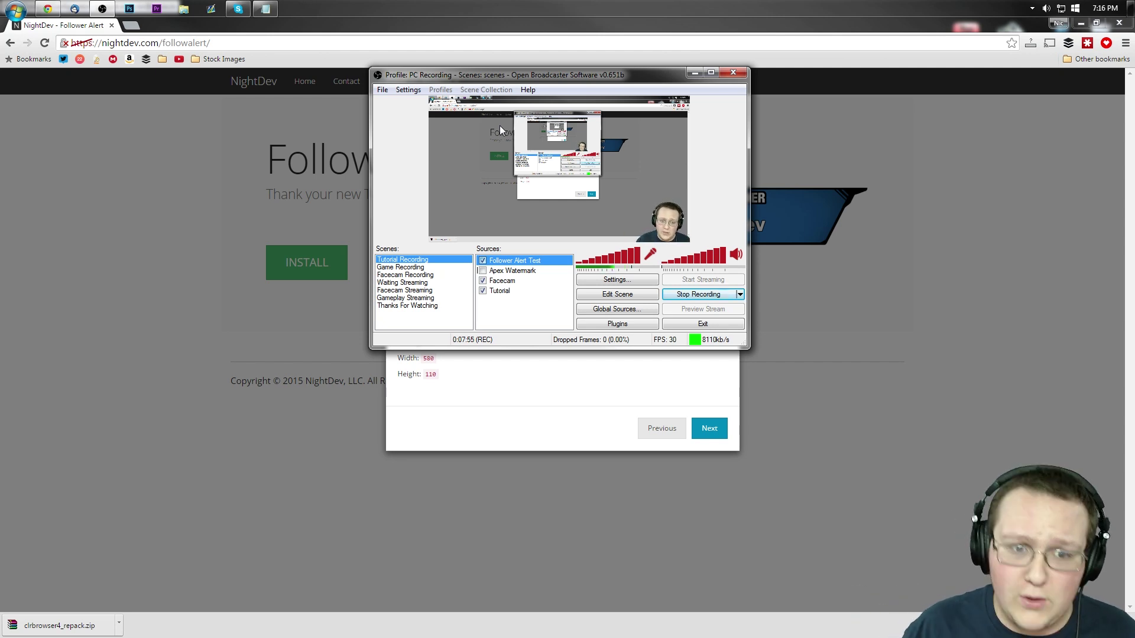
- Edit the Tutorial Recording scene and enlarge the Follower Alert Test source to span nearly the full width along the scene's upper edge
right_click(490, 264)
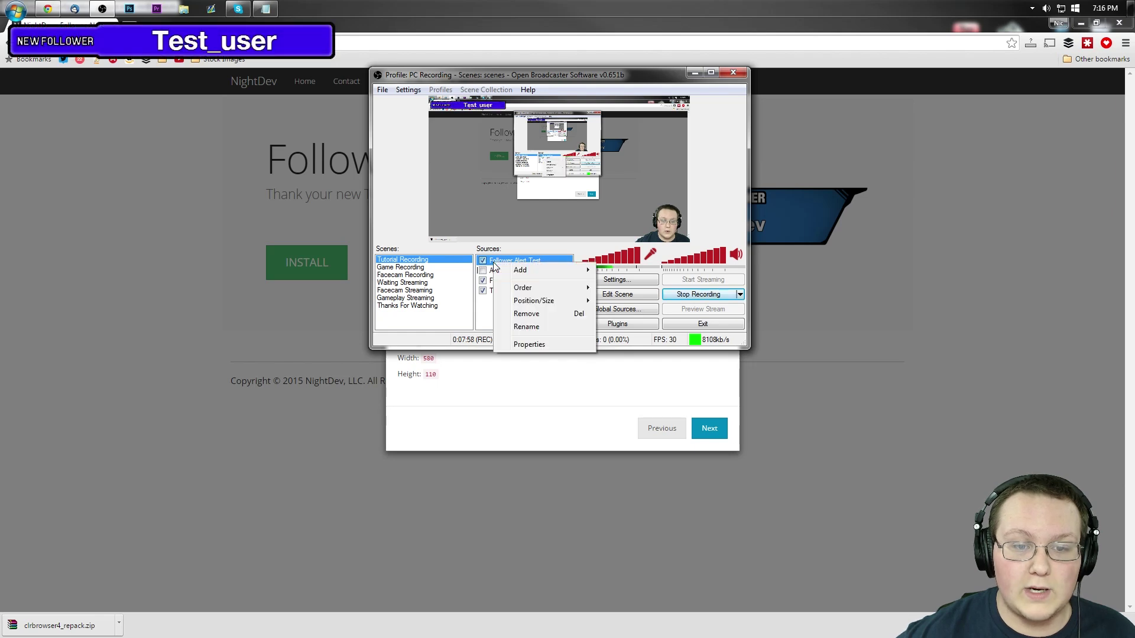
click(491, 309)
click(617, 294)
click(506, 114)
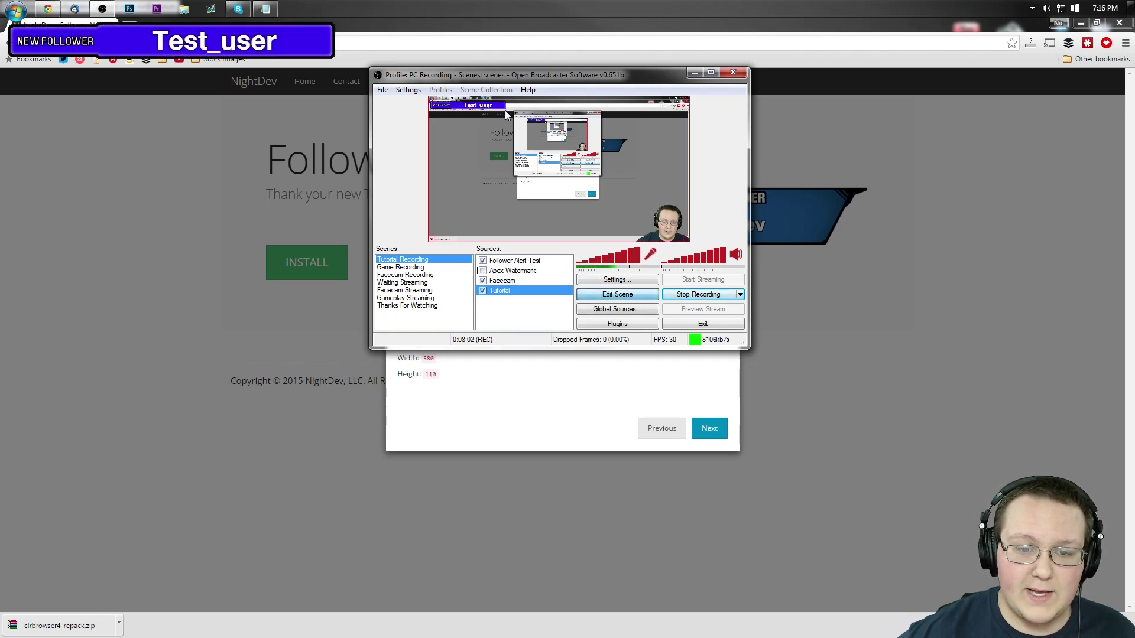
click(502, 112)
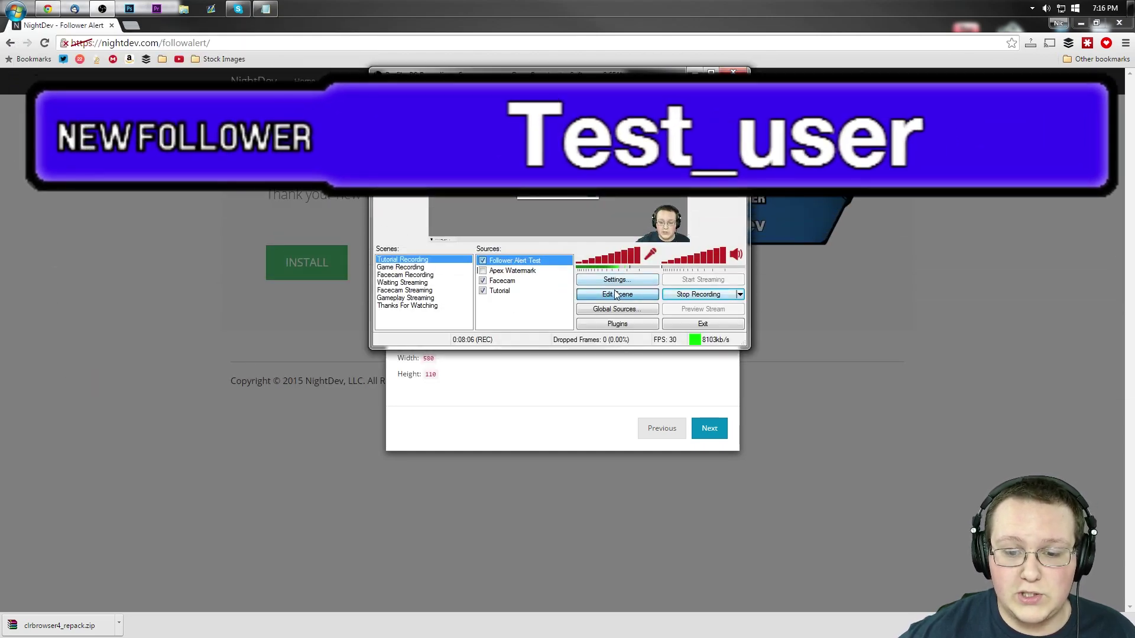
click(483, 260)
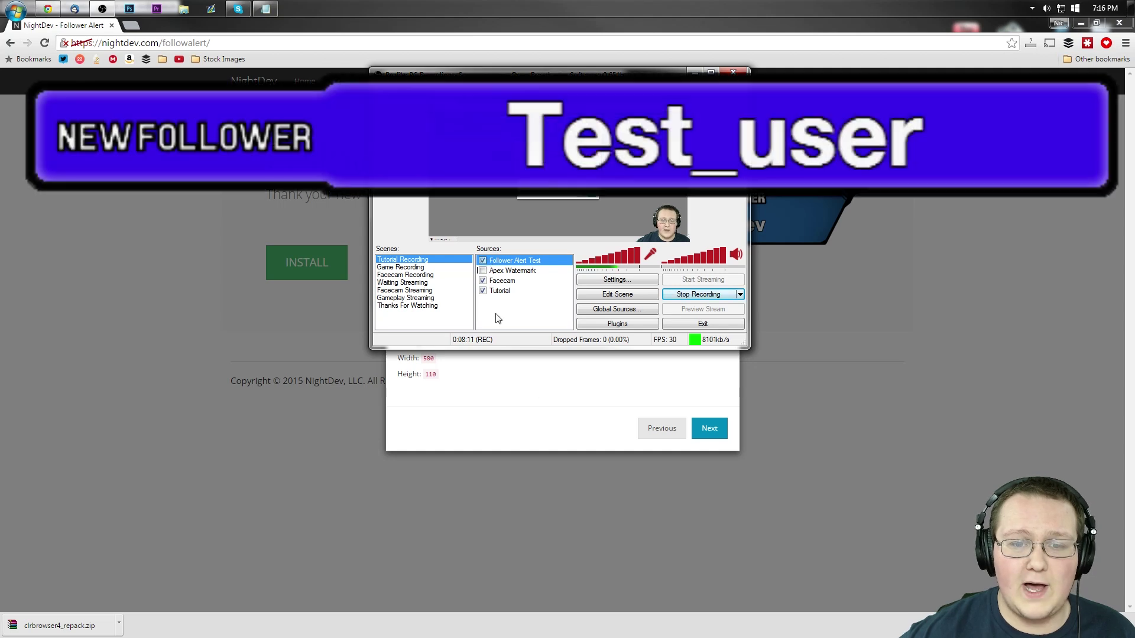